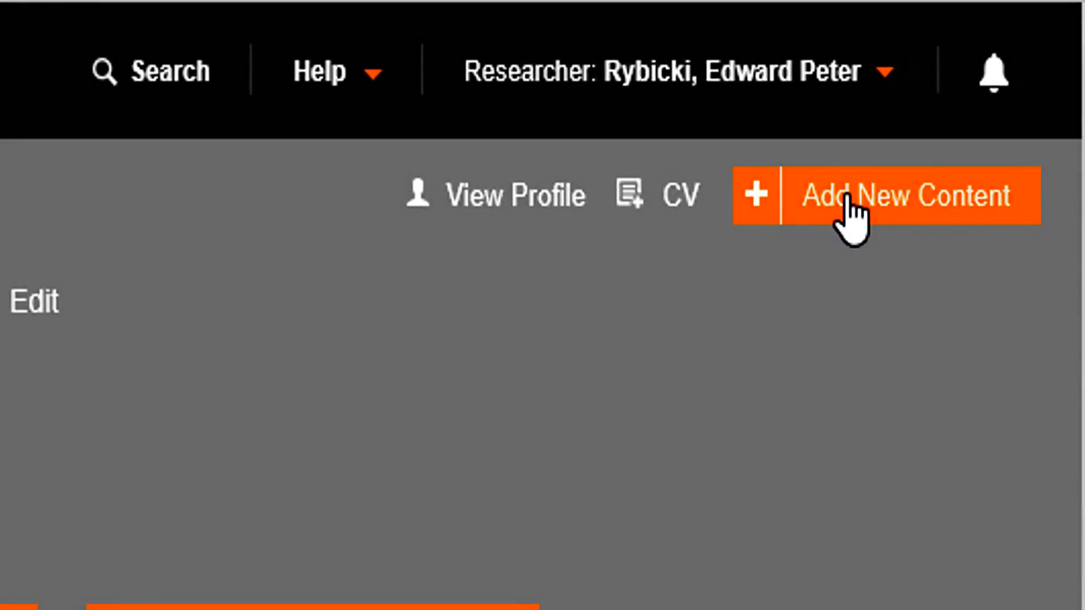
Add a new publication and choose to import its data from external sources.
click(848, 218)
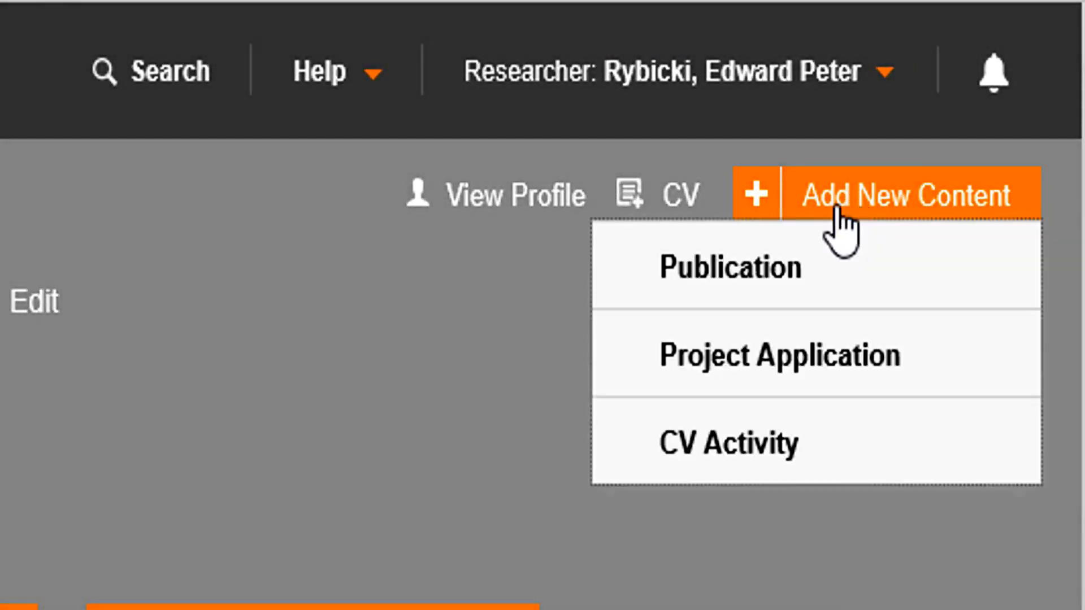
click(779, 271)
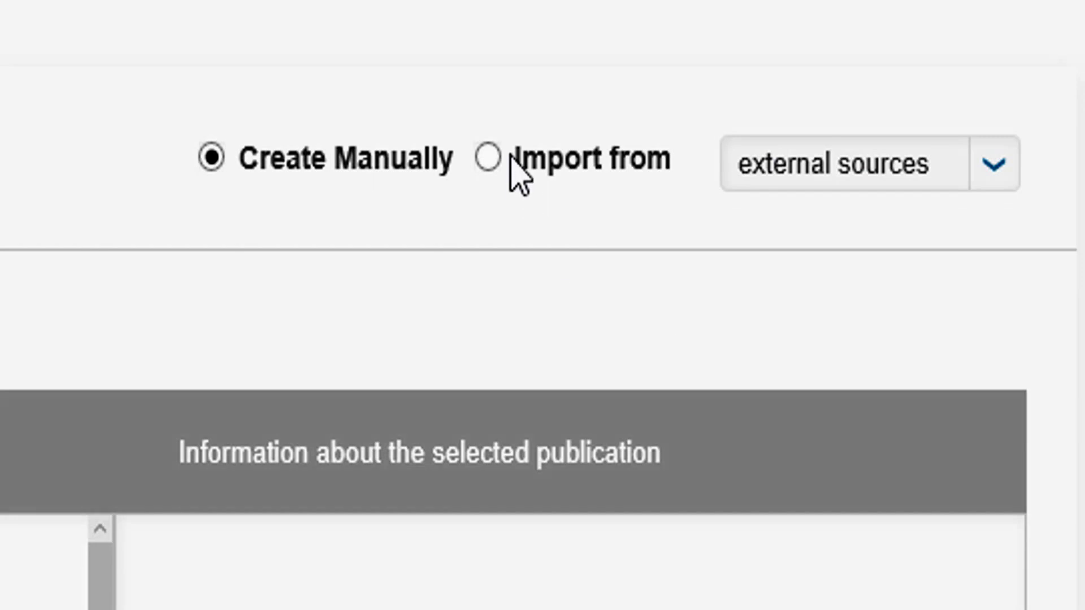
click(488, 157)
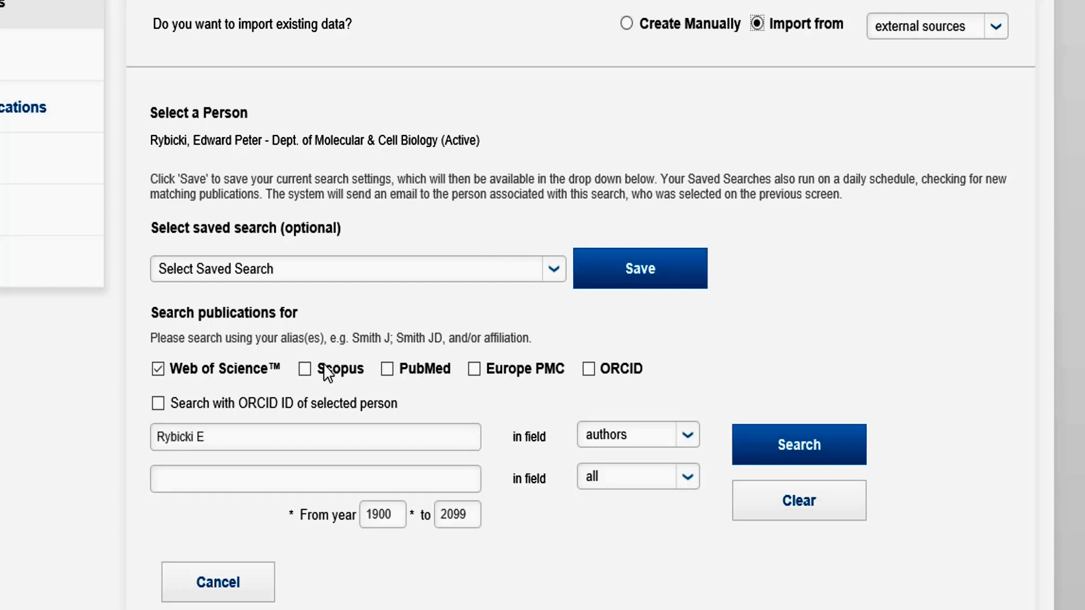
Include Scopus and Europe PMC in the publication search and limit the years to 2010 through 2015.
click(306, 369)
click(475, 370)
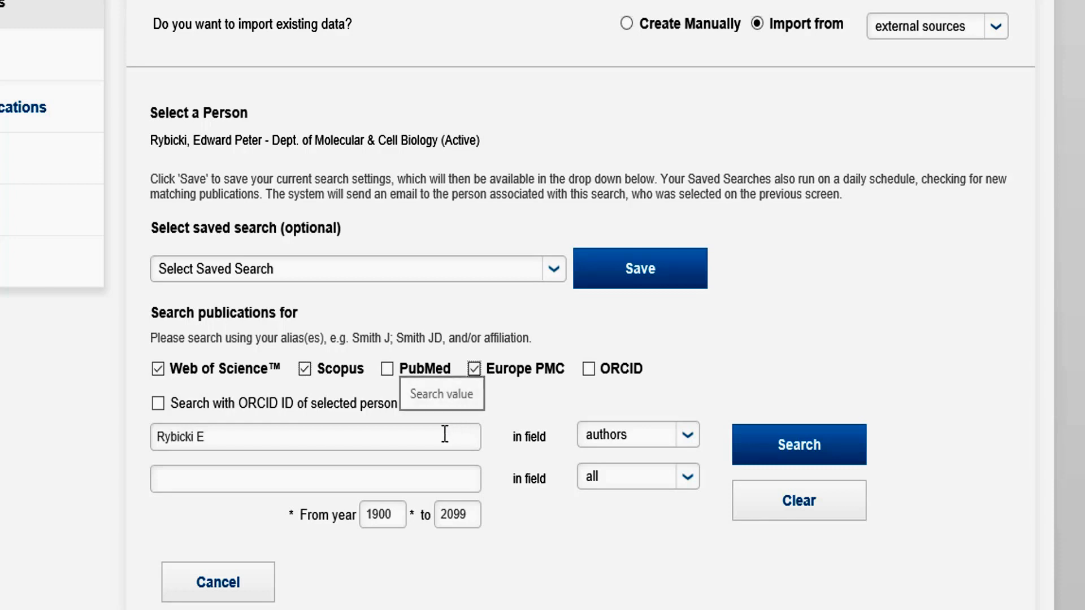
double_click(382, 516)
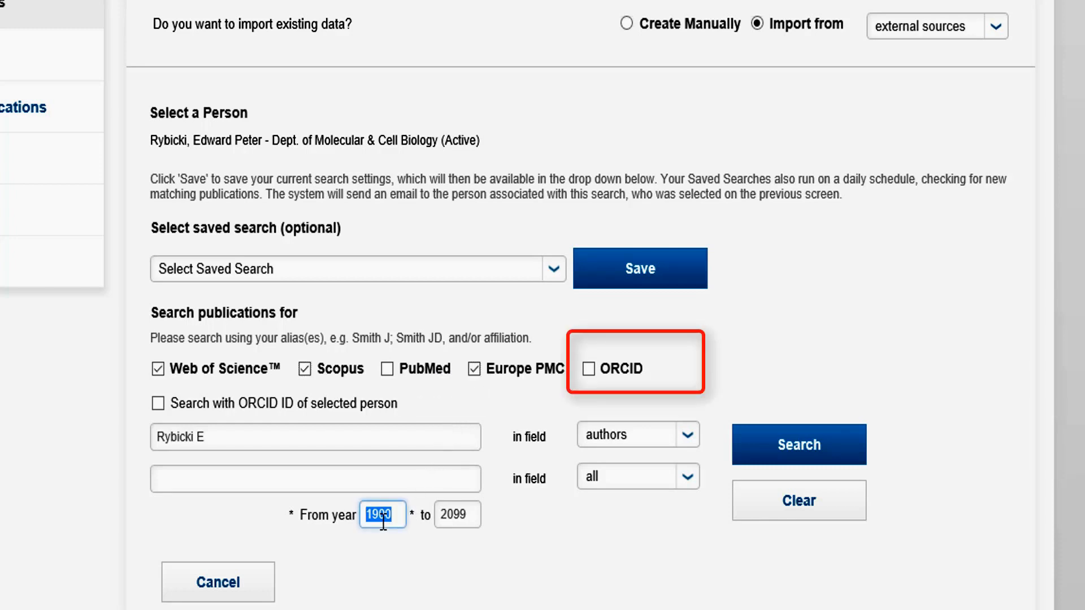
text(2010)
double_click(448, 513)
text(20)
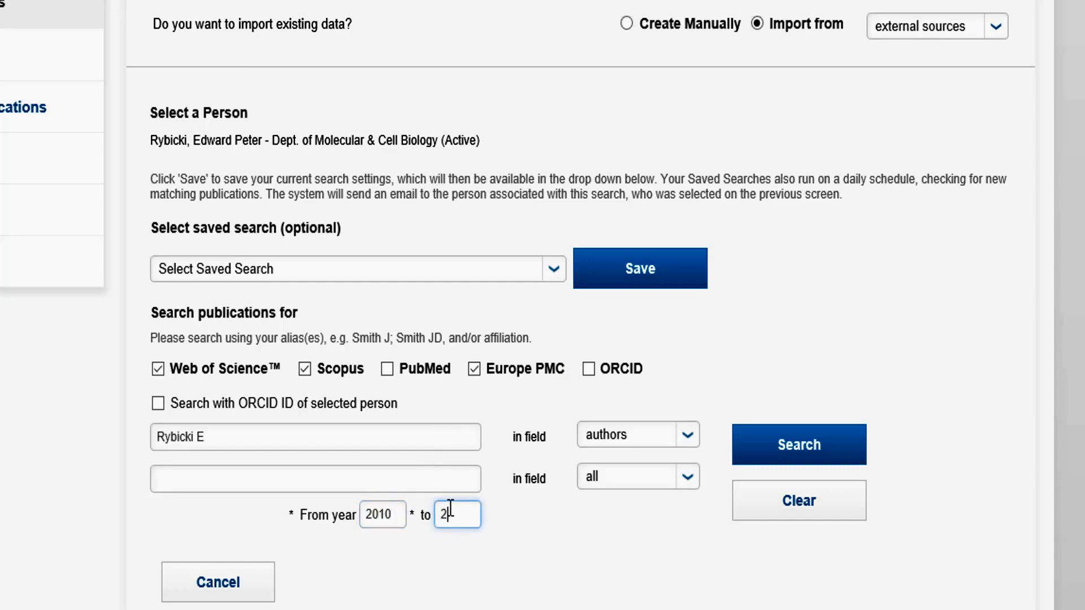
text(15)
Add the term "Virus" in all fields as a second criterion and run the publication search.
click(347, 482)
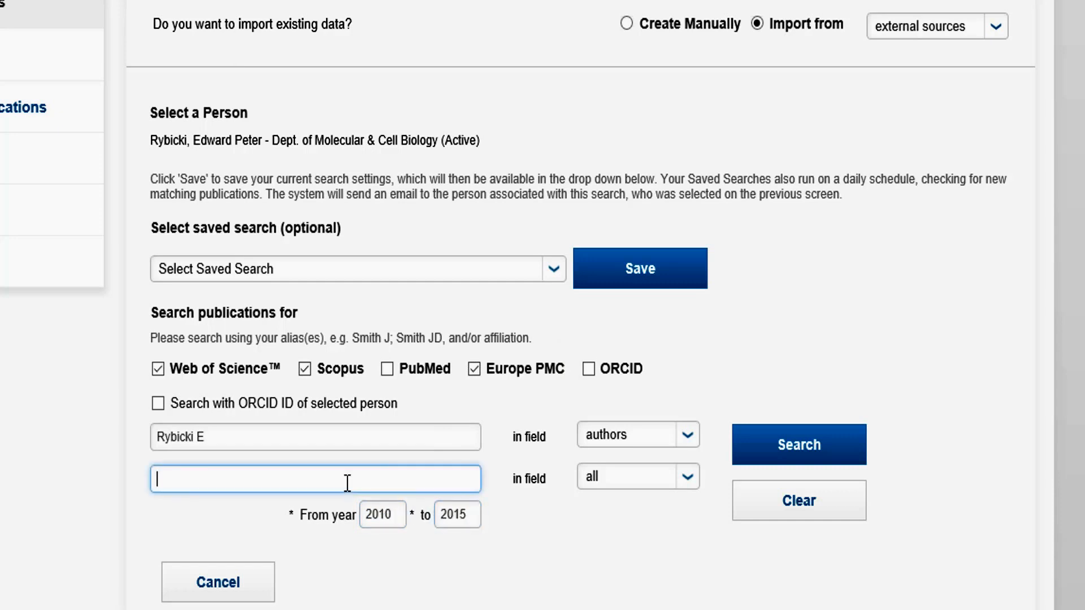
text(Virus)
click(797, 441)
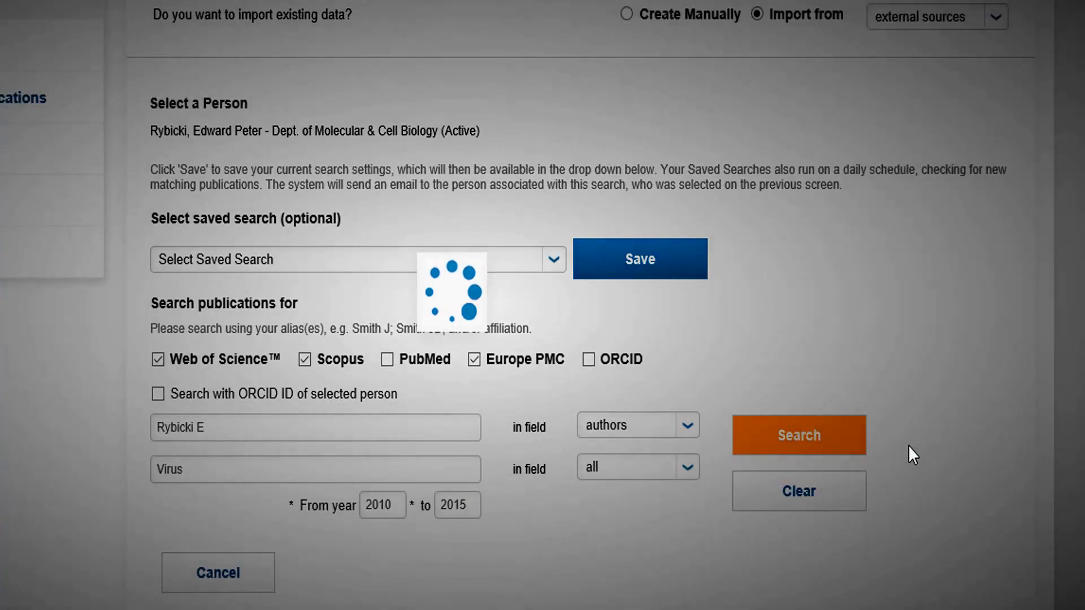
Validate and confirm the import of "Development of human papillomavirus chimaeric L1/L2 candidate vaccines".
scroll(580, 305, down, 10)
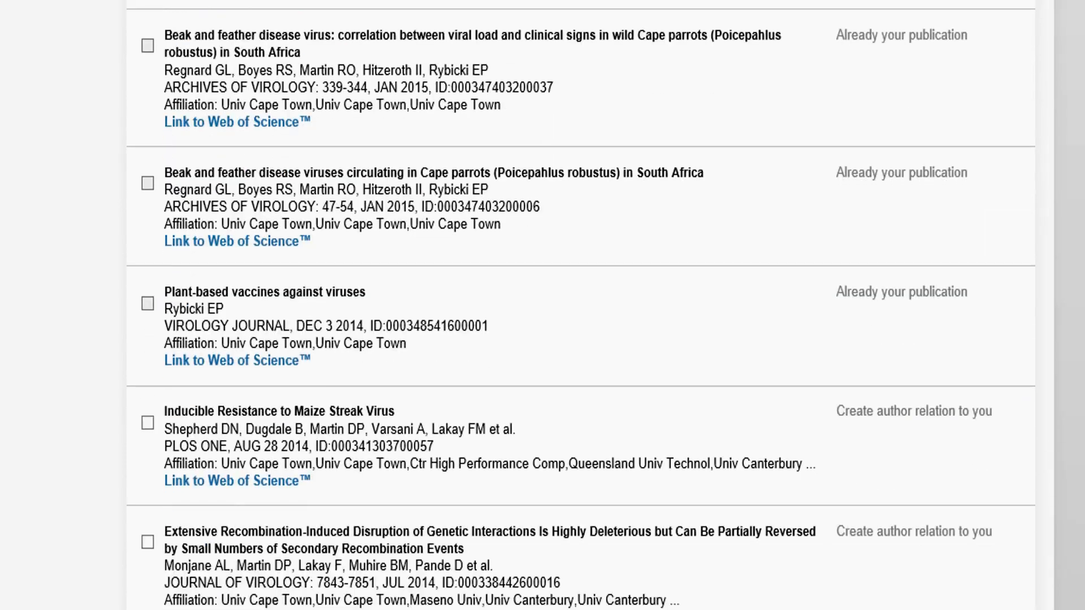
scroll(169, 404, down, 5)
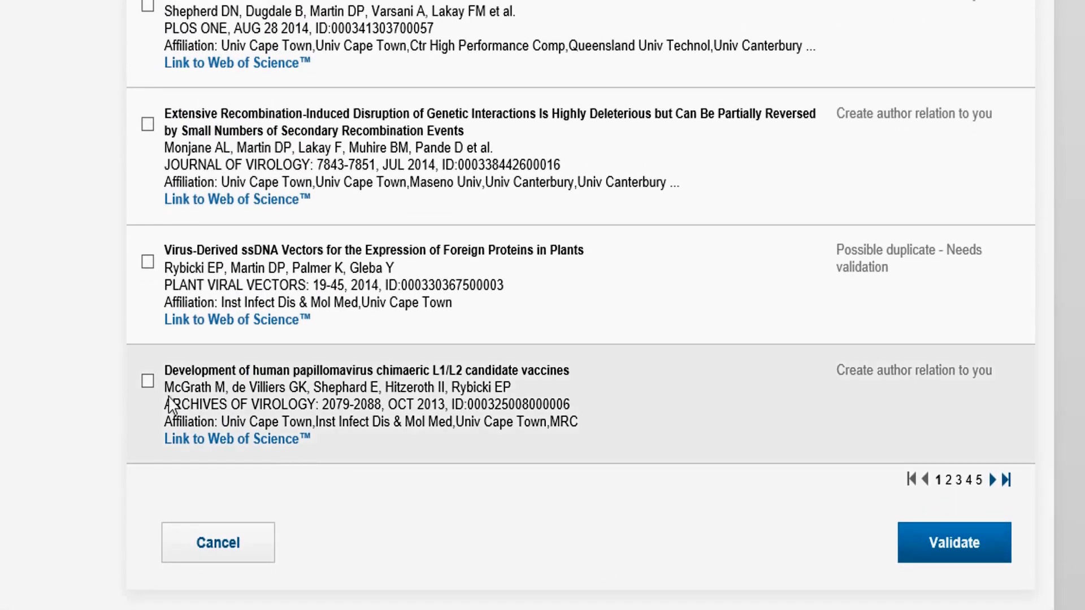
click(148, 382)
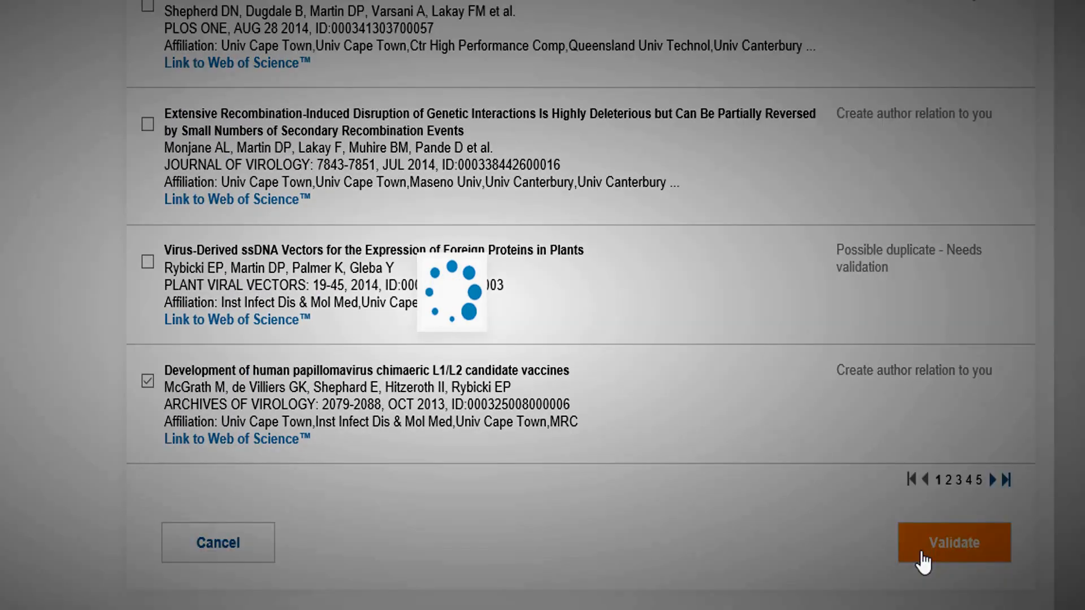
click(923, 557)
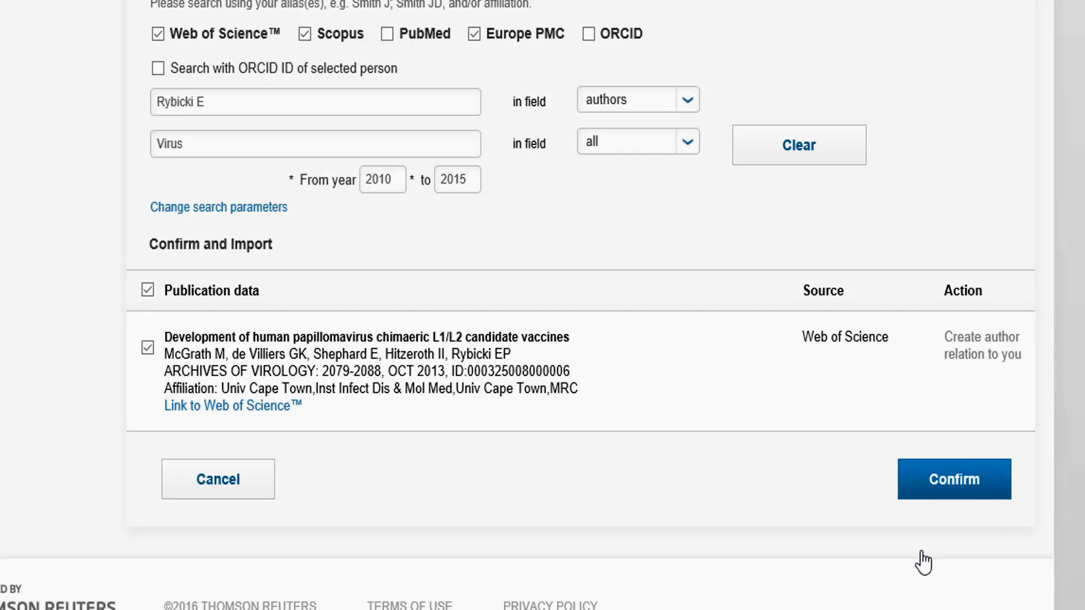
click(992, 483)
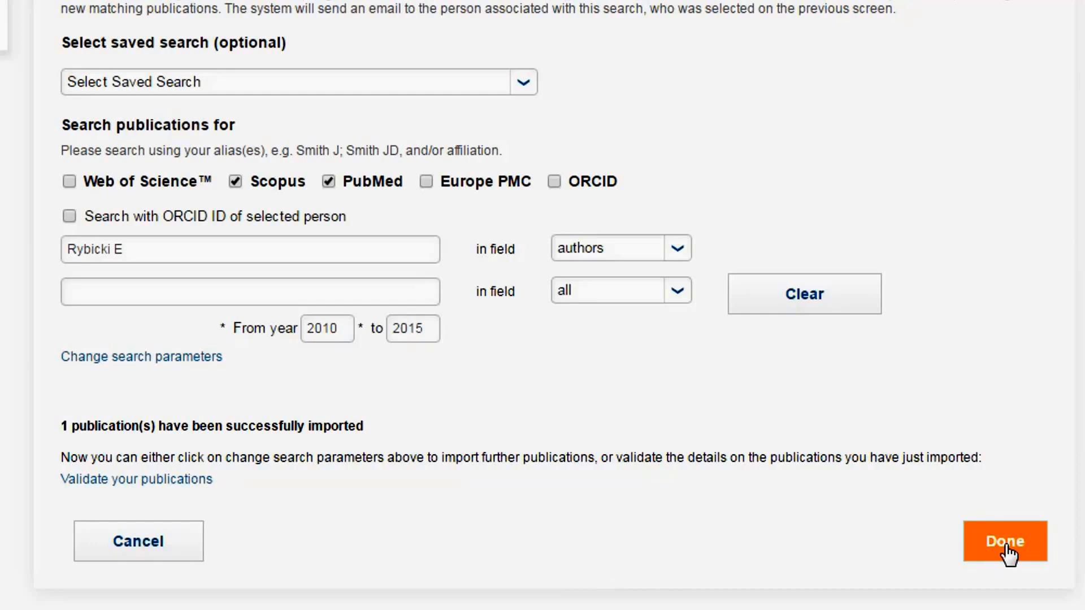
Open the imported publication for validation and enter the subtitle "For the Video".
click(205, 480)
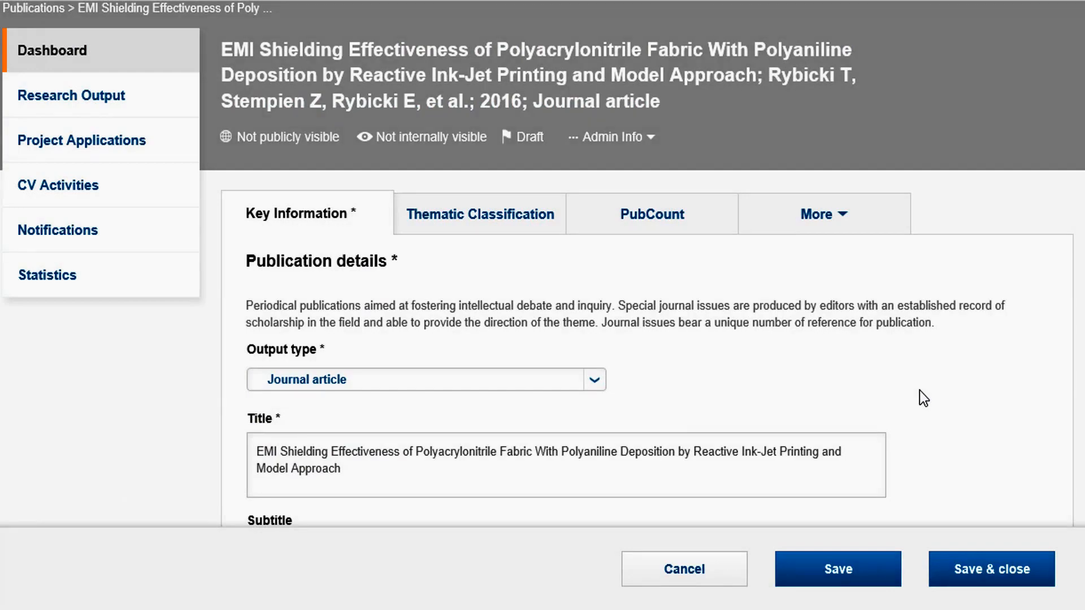
scroll(490, 198, down, 6)
click(490, 198)
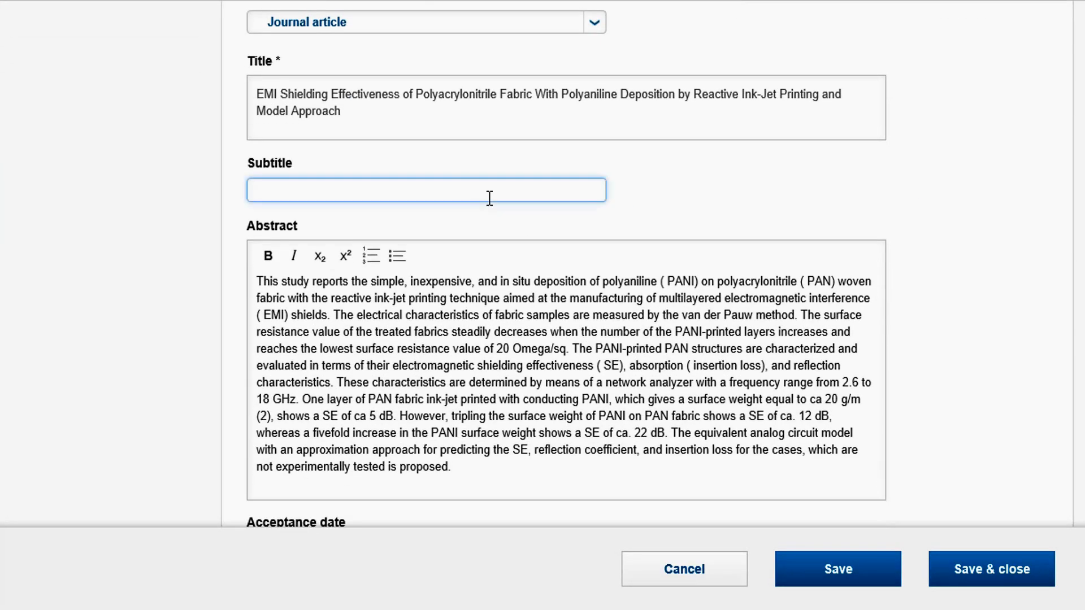
text(For the Video)
Attach the Membership document from the Downloads folder to the publication and choose the option for the uploaded file.
scroll(489, 198, down, 14)
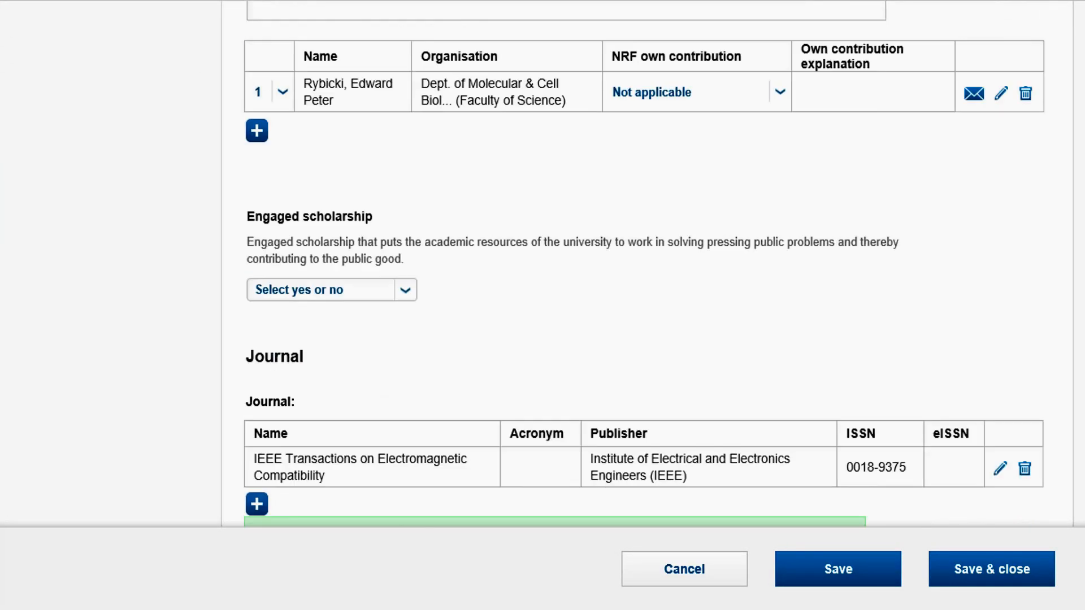
scroll(277, 289, down, 10)
click(255, 279)
click(253, 137)
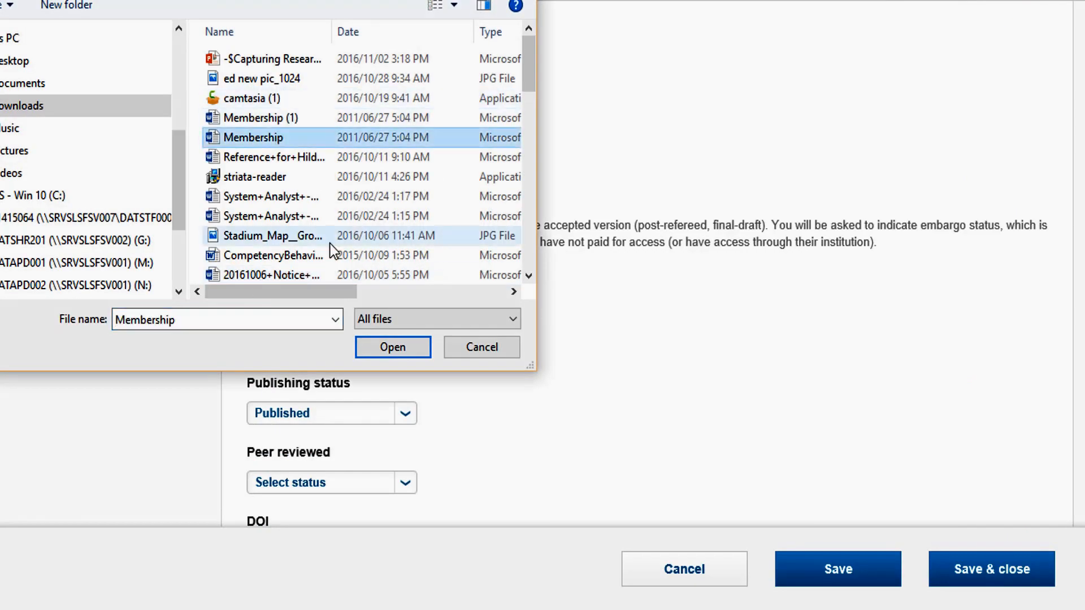
key(Return)
click(755, 308)
click(790, 337)
Assign the CESM category "09 - Health Professions and Related Clinical Sciences" to the publication, and save and close the record.
scroll(791, 337, down, 10)
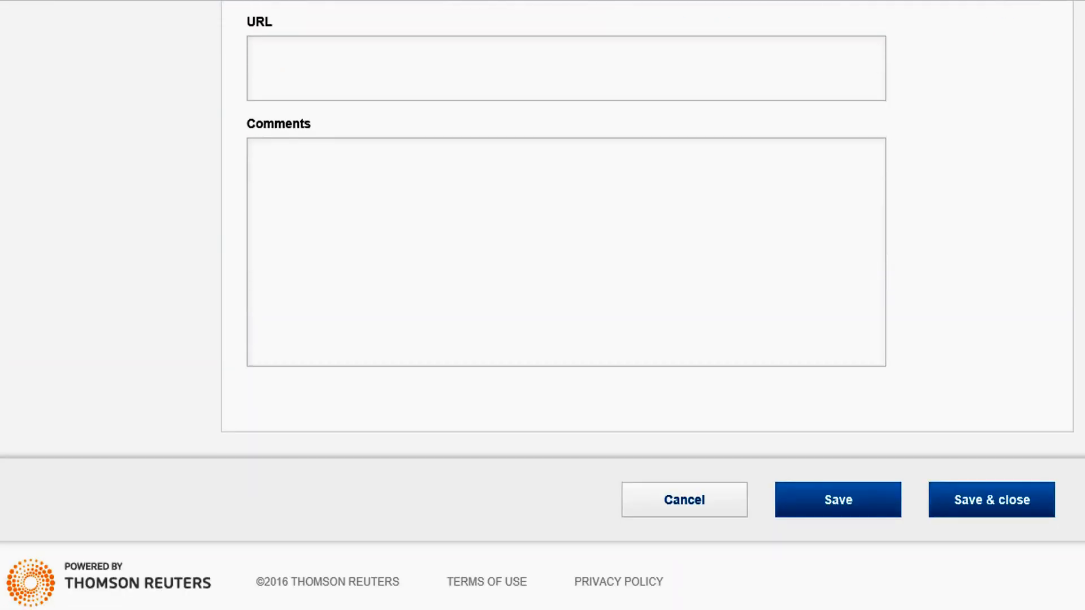
scroll(542, 255, up, 20)
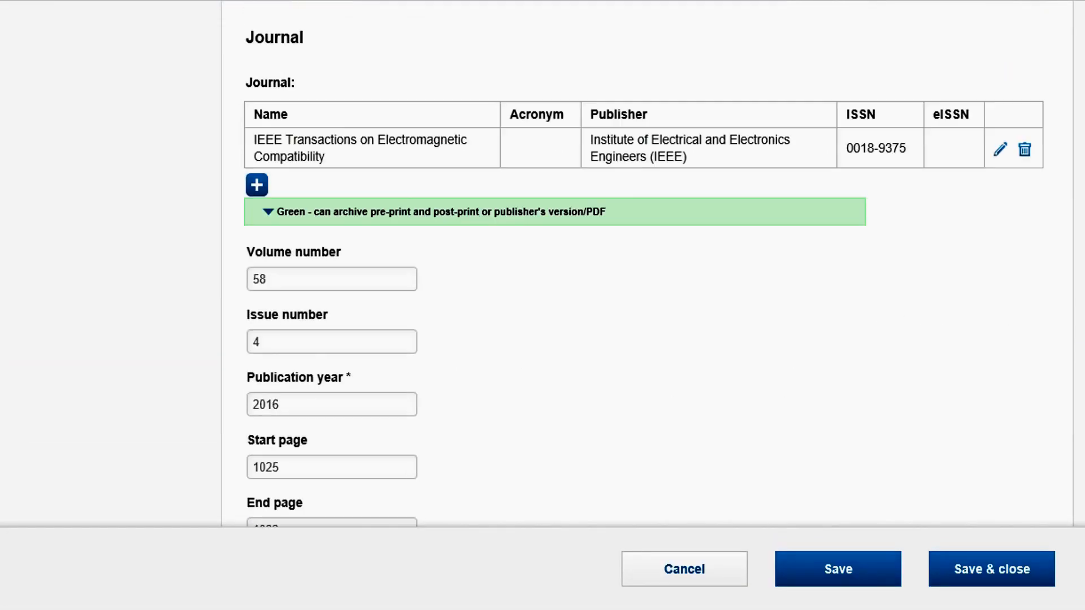
scroll(651, 173, up, 8)
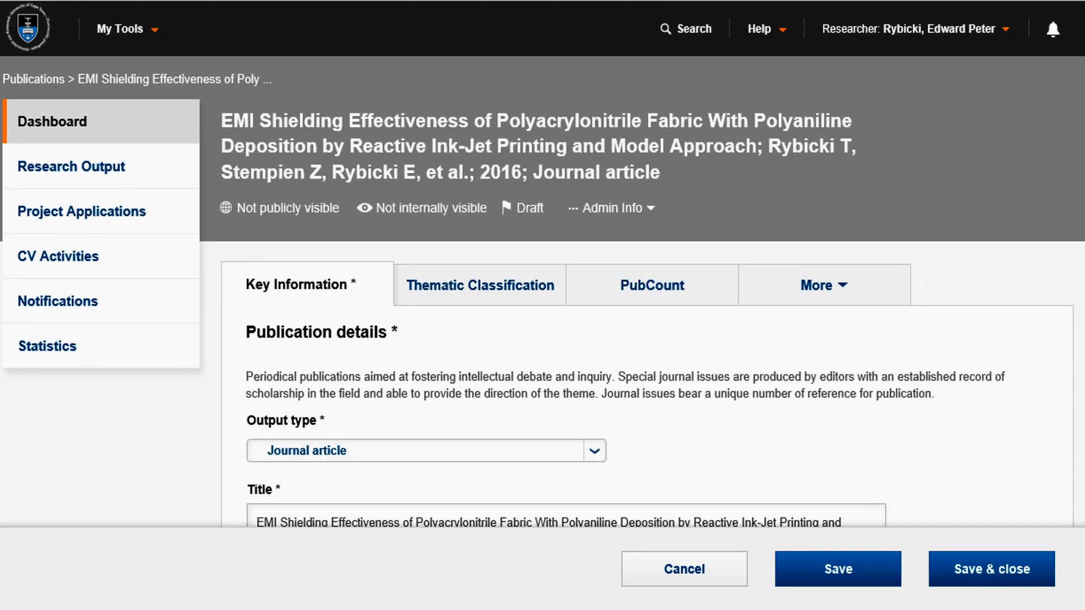
click(488, 291)
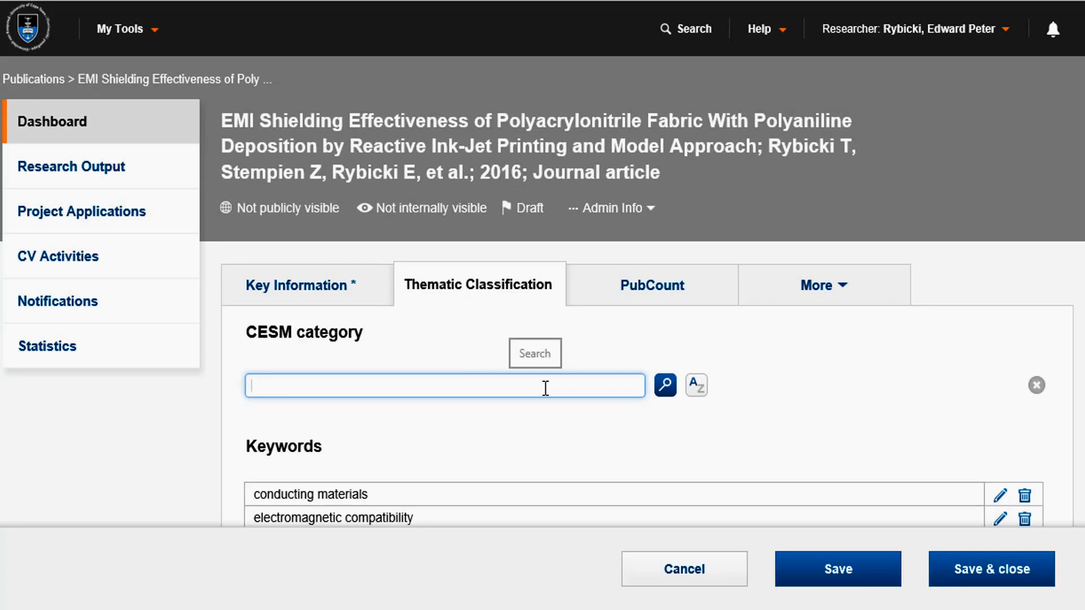
click(696, 384)
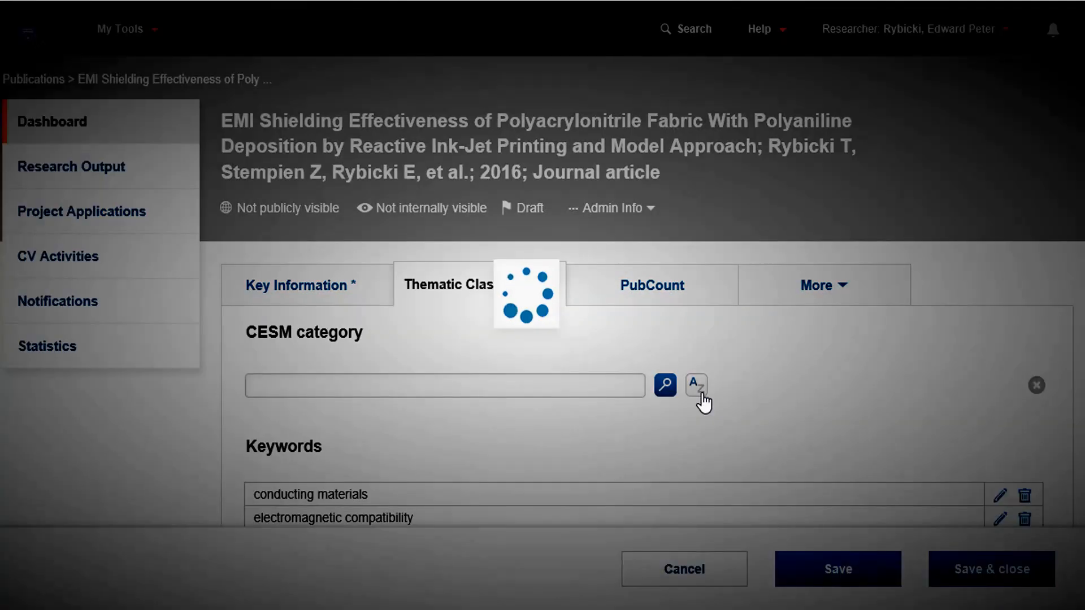
scroll(964, 368, down, 2)
scroll(1017, 318, down, 3)
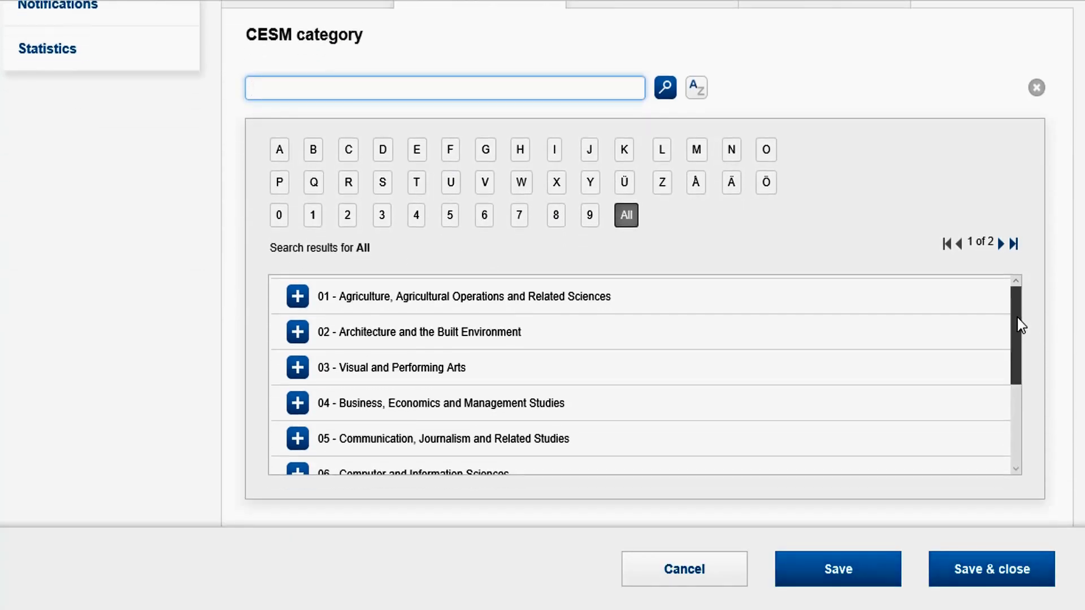
drag(1017, 318, 1027, 407)
click(297, 422)
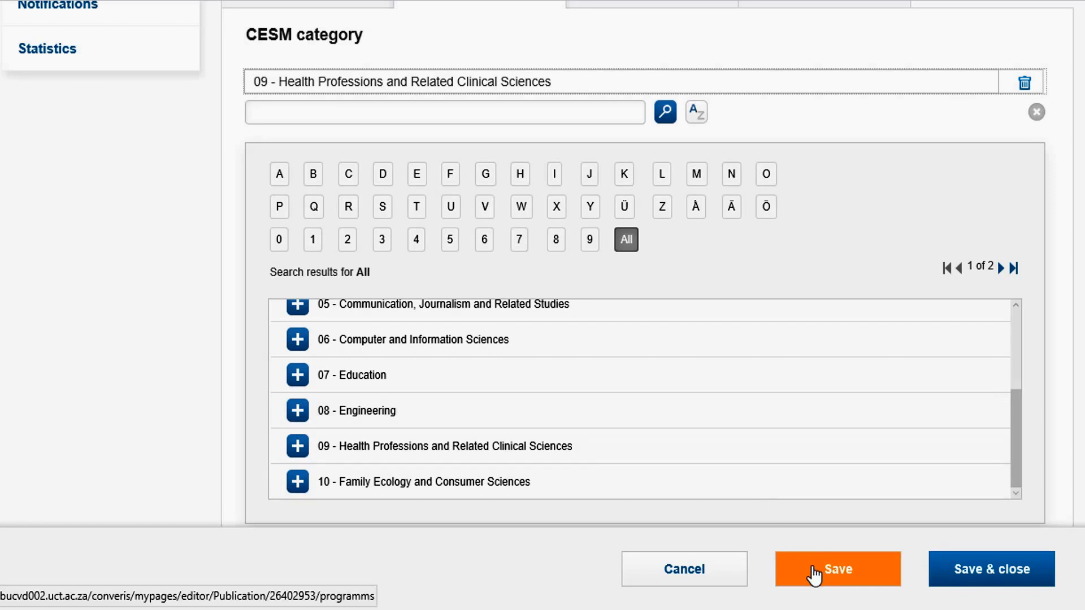
click(951, 562)
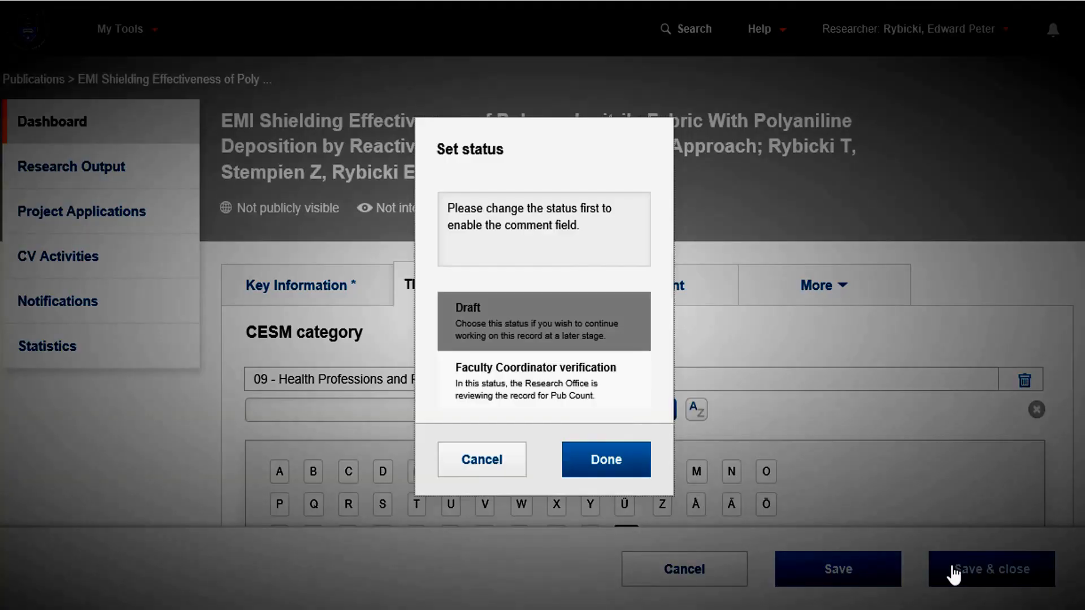
click(564, 389)
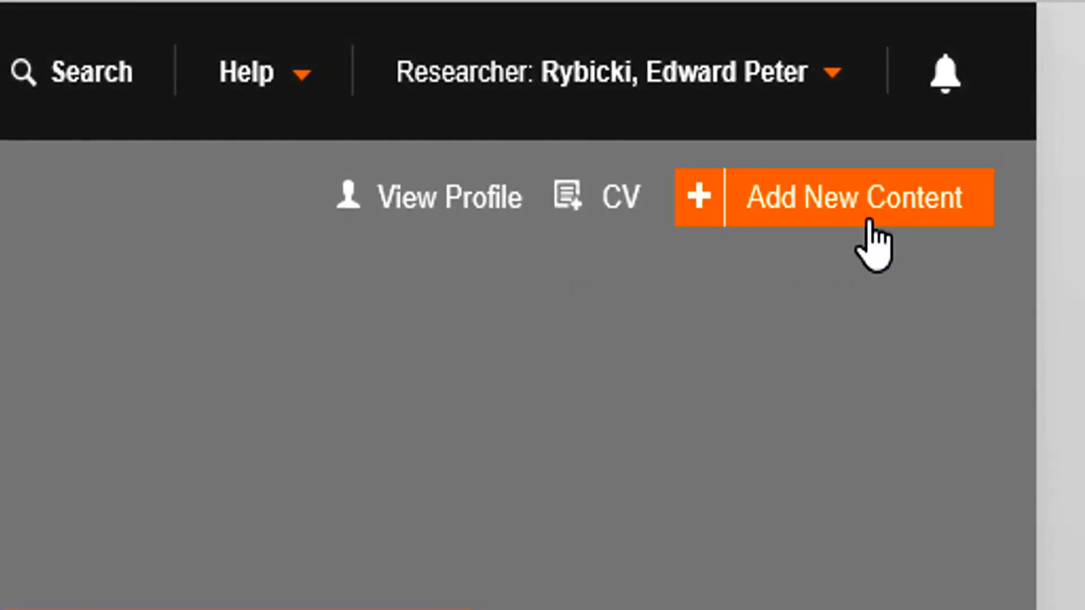
Create another new publication manually, choosing Journal article from the journal related publication types.
click(869, 221)
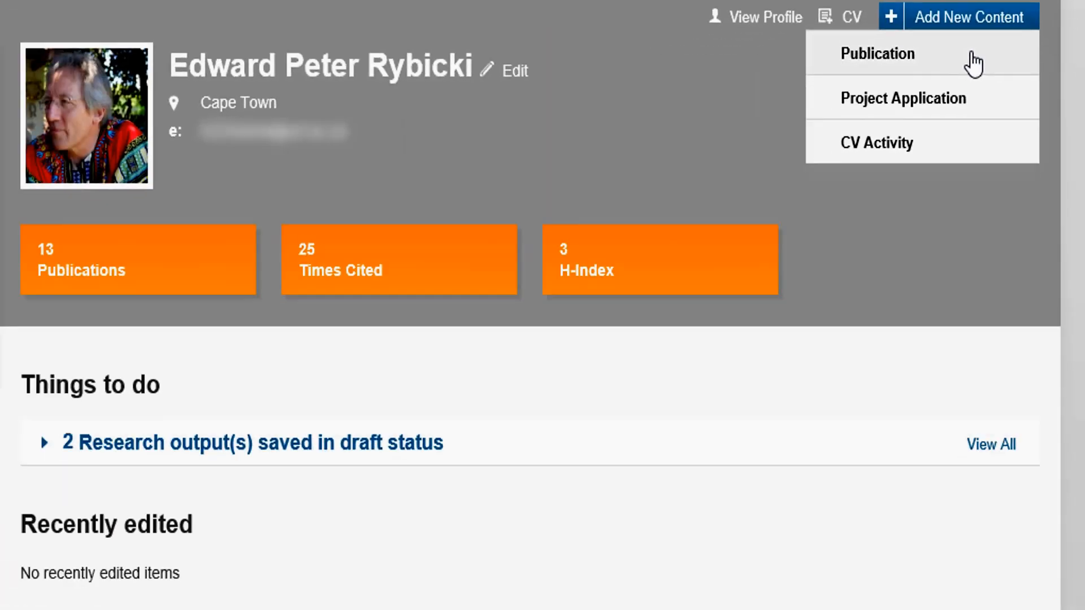
click(972, 54)
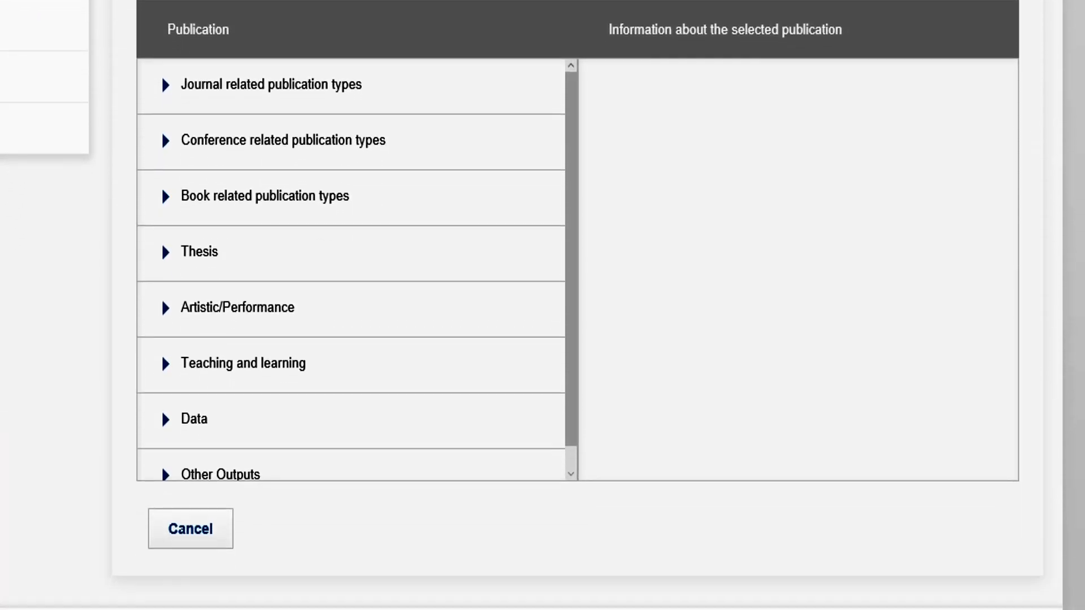
drag(572, 193, 574, 163)
click(351, 101)
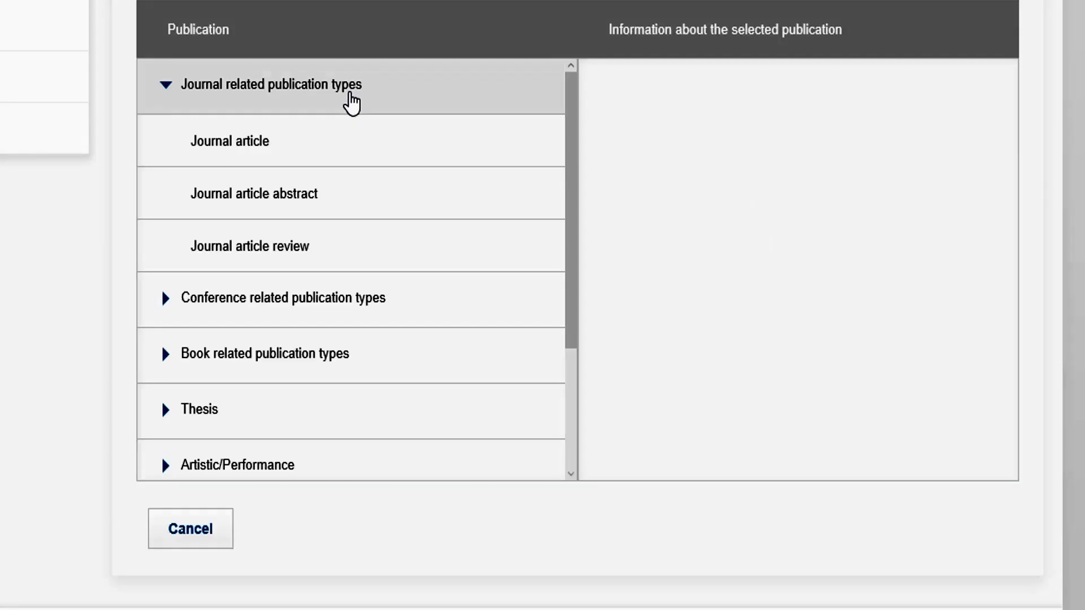
mouse_move(314, 198)
mouse_move(311, 243)
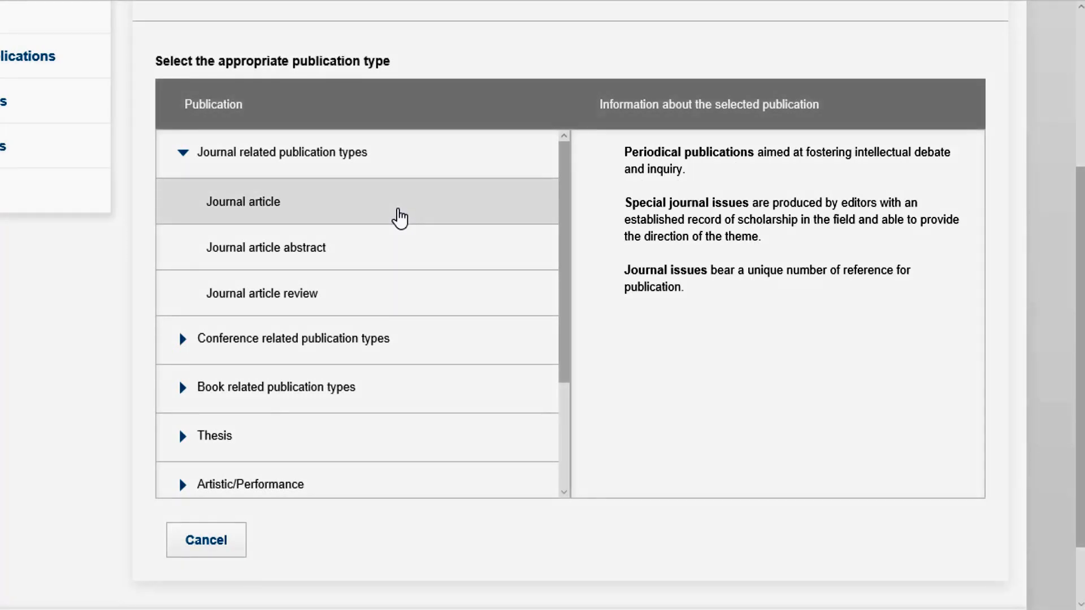
click(399, 218)
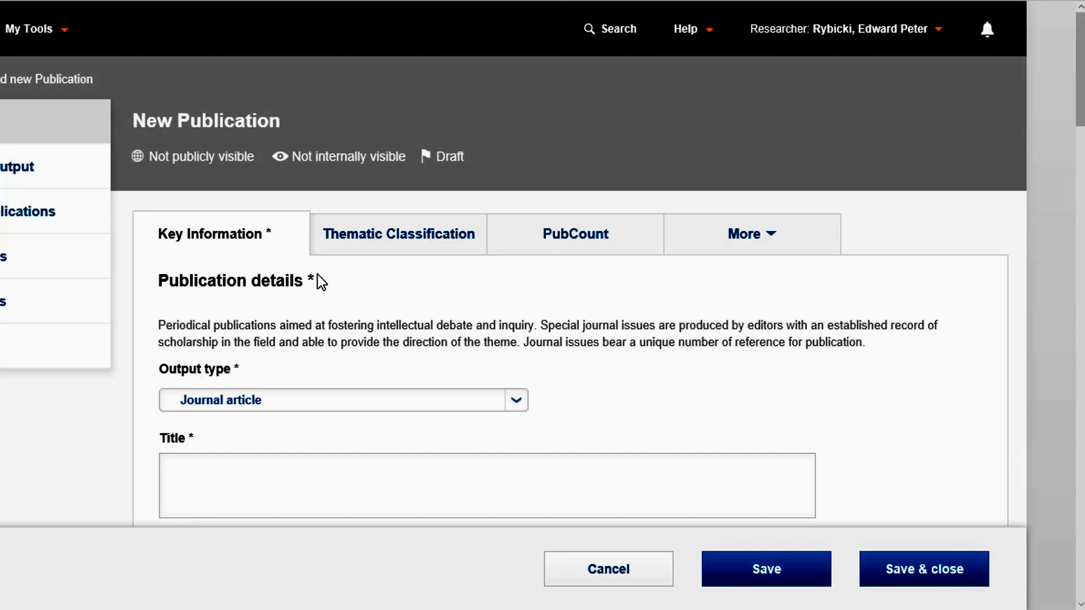
Enter "Investigation into Virus Mutations" as the title of the new journal article.
scroll(898, 293, down, 6)
text(I)
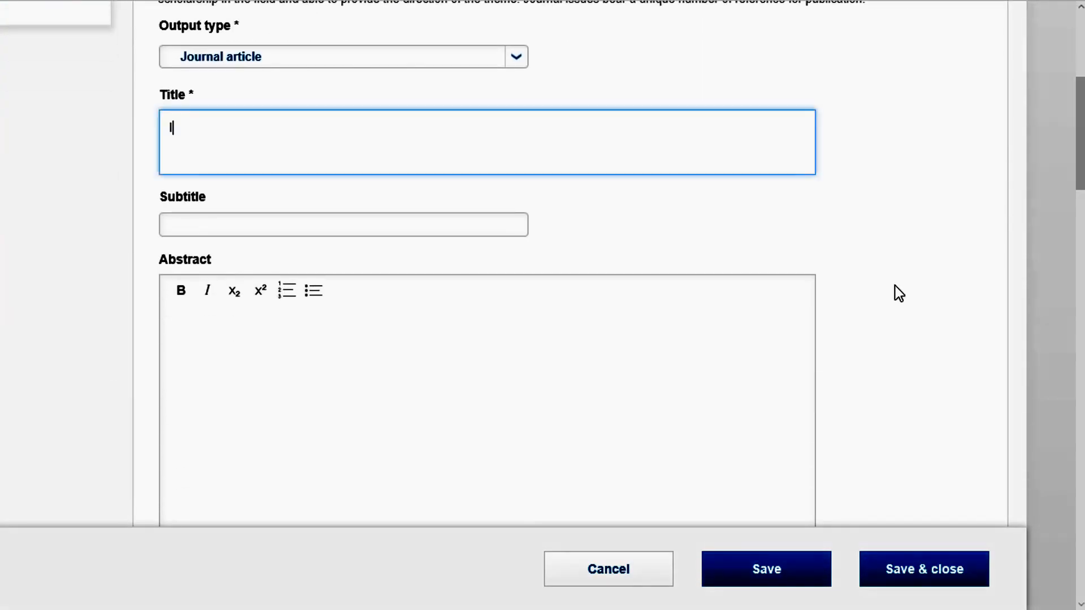
text(nvestigation into Virus Mutations)
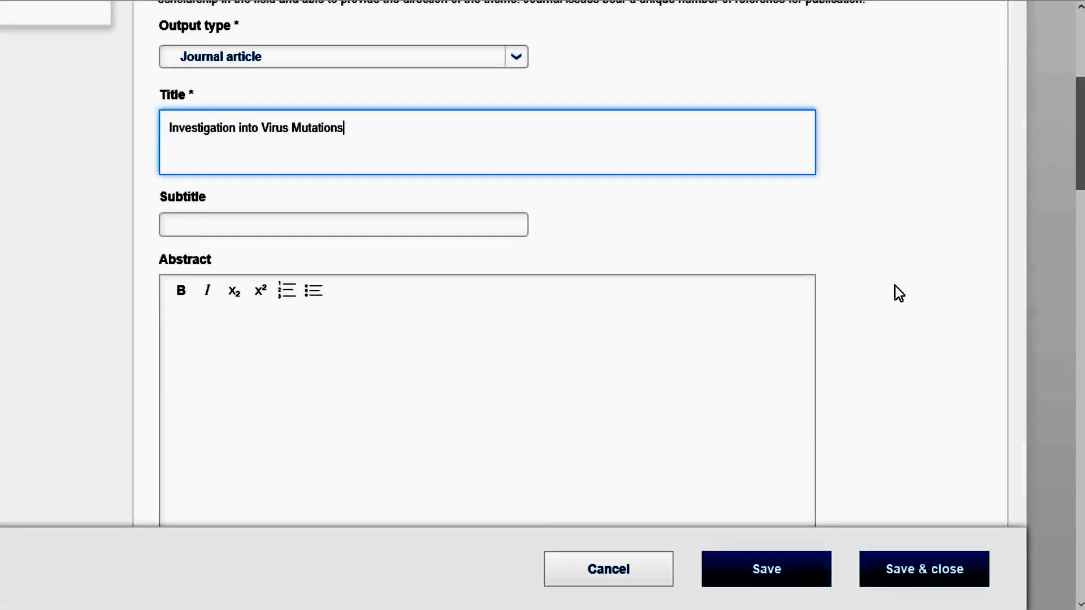
Set the acceptance date of the new journal article to 01/11/2016.
scroll(468, 167, down, 6)
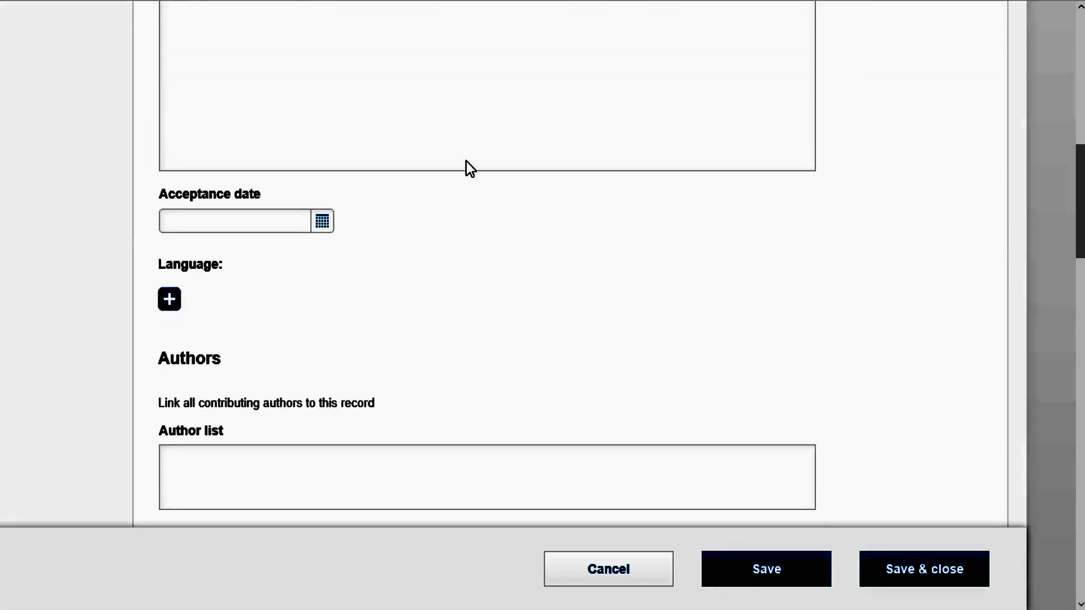
click(322, 221)
click(213, 342)
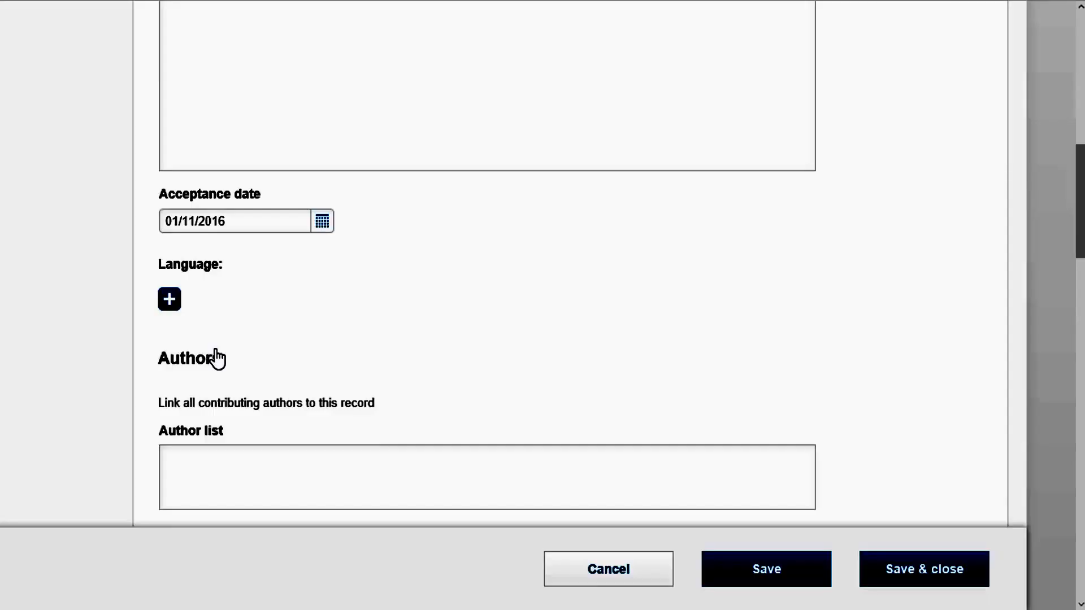
Search the languages for "English" and set the article's language to English-United States (EN-US).
click(173, 301)
text(Engli)
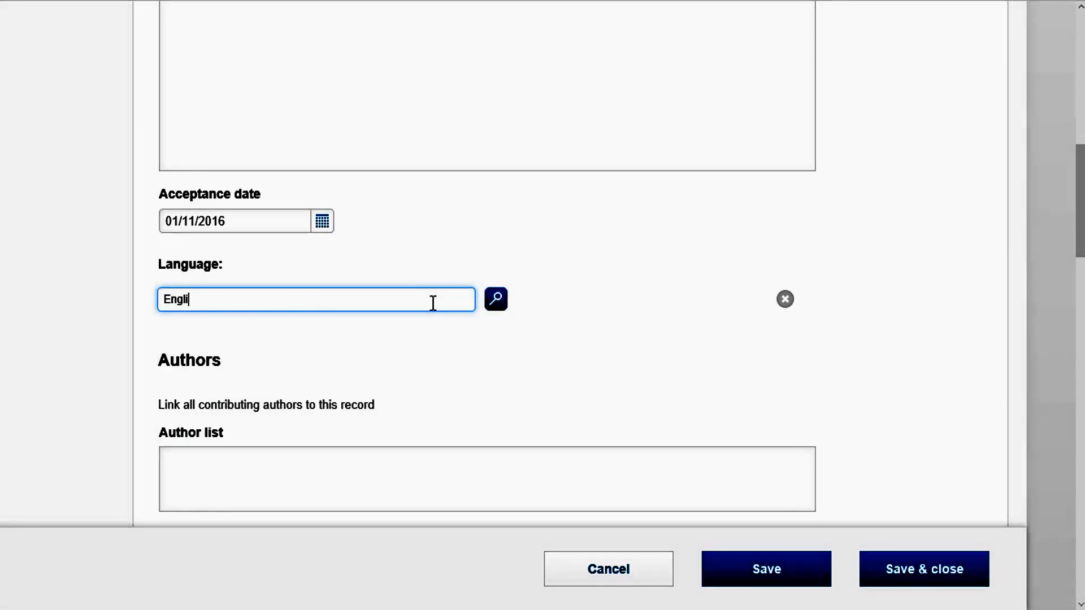
text(sh)
click(496, 300)
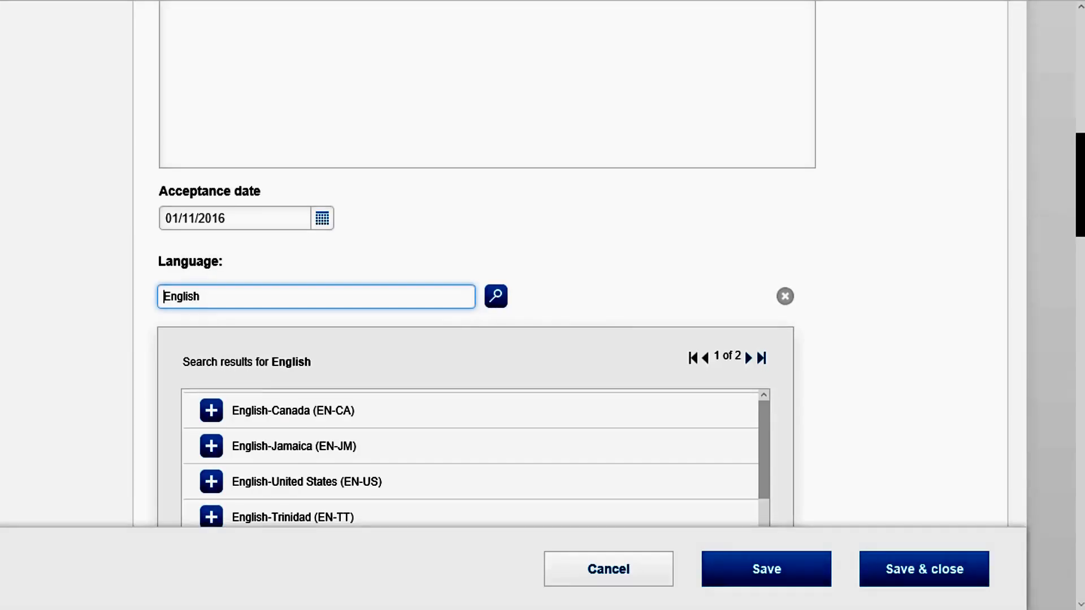
scroll(772, 279, down, 3)
click(211, 313)
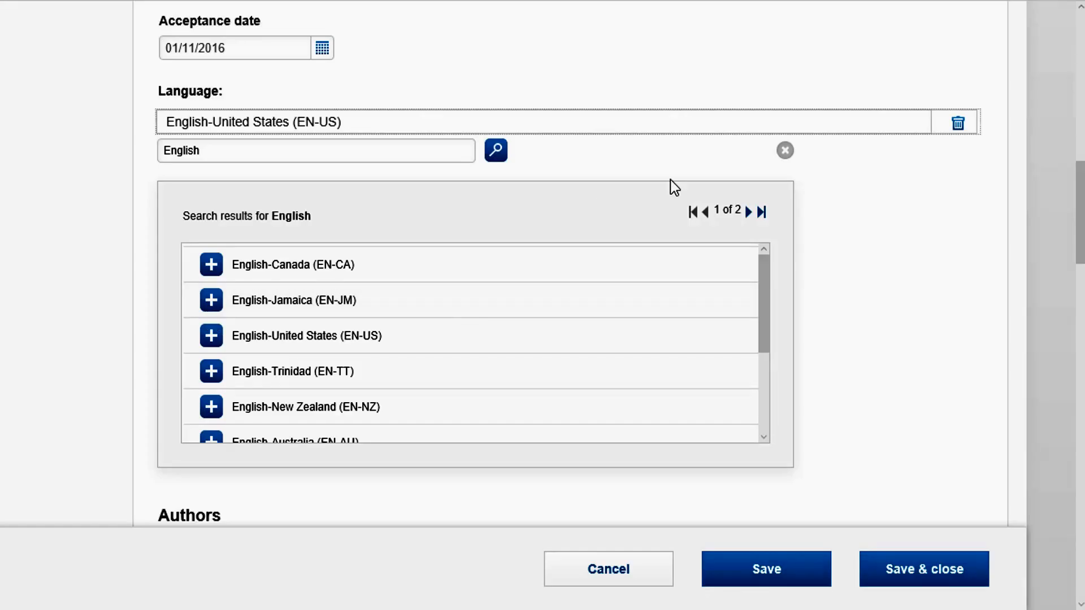
click(784, 151)
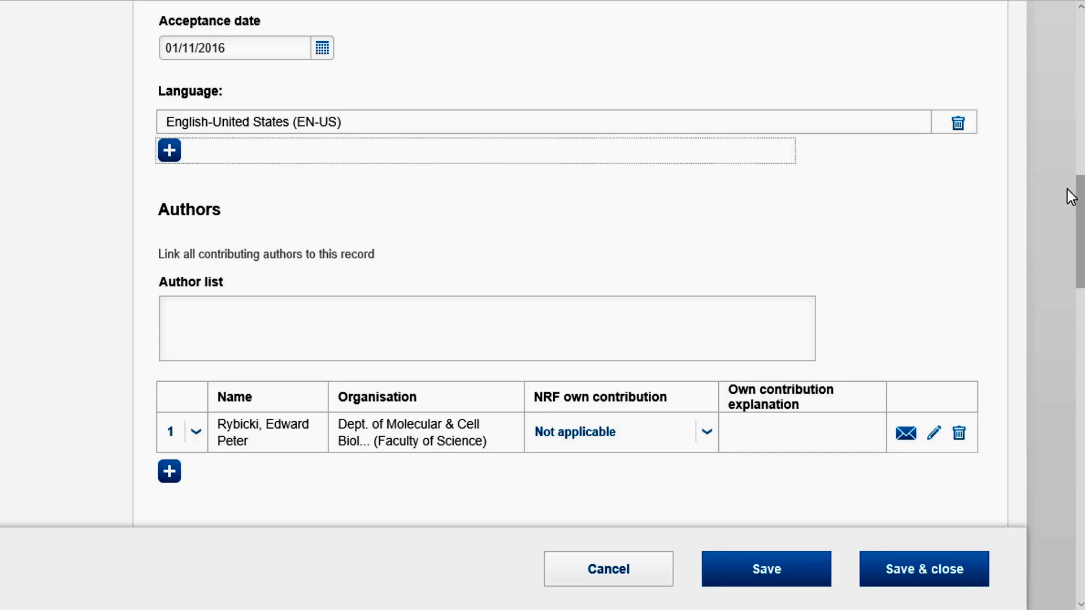
Search for the co-author by surname and link the person from the International Academic Programmes Office as second author.
drag(1080, 205, 1082, 246)
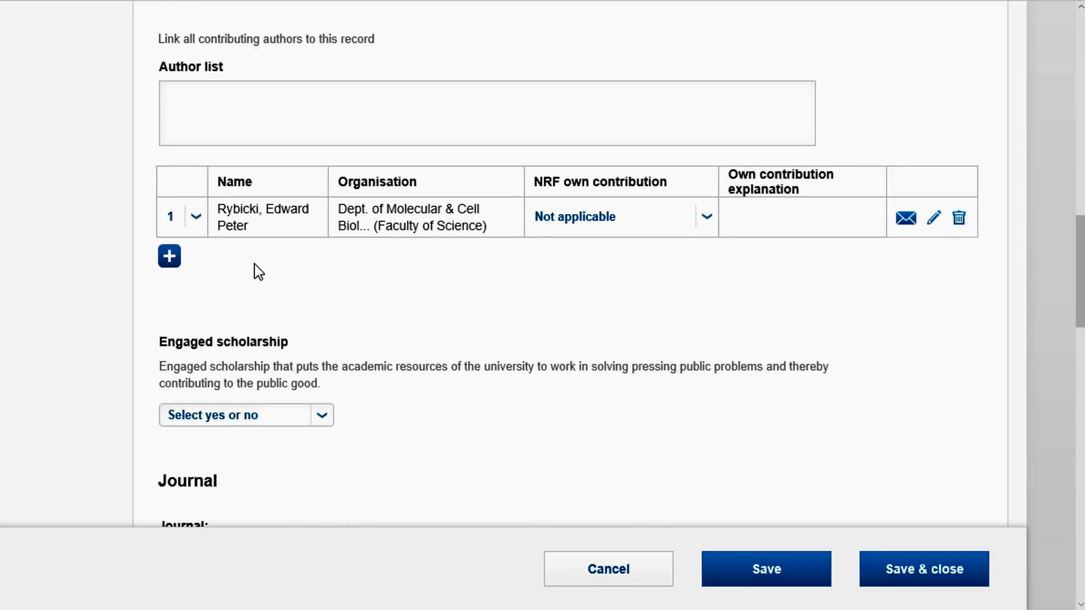
click(170, 257)
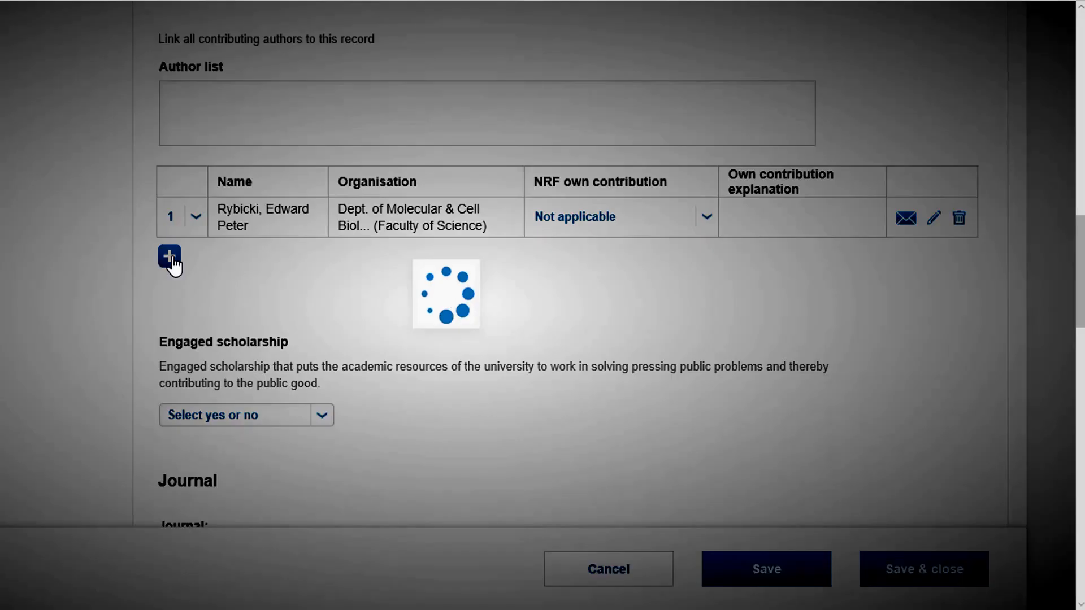
text(Keith)
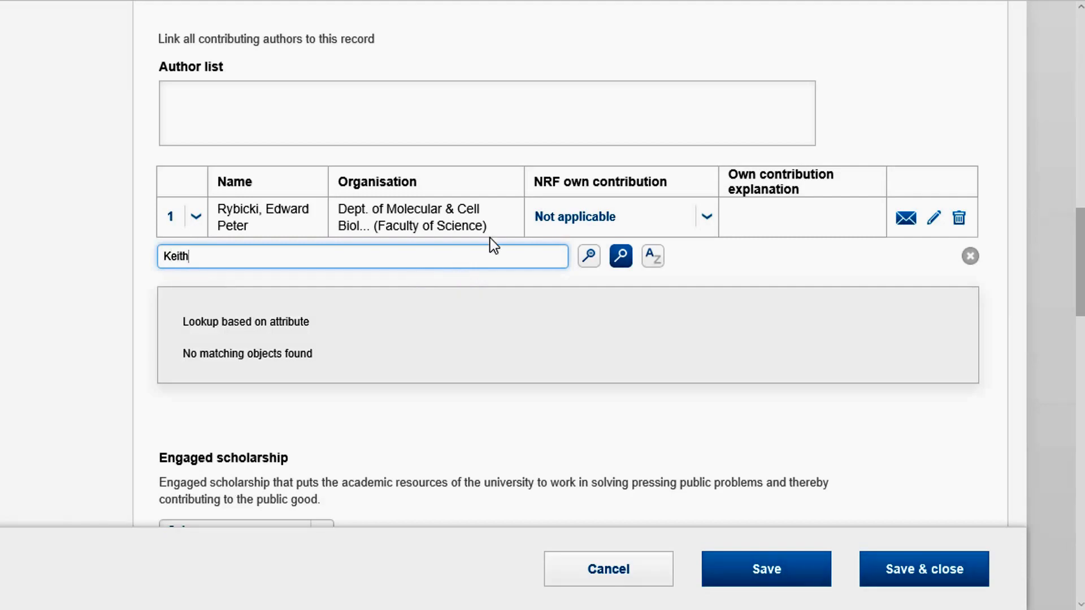
click(621, 256)
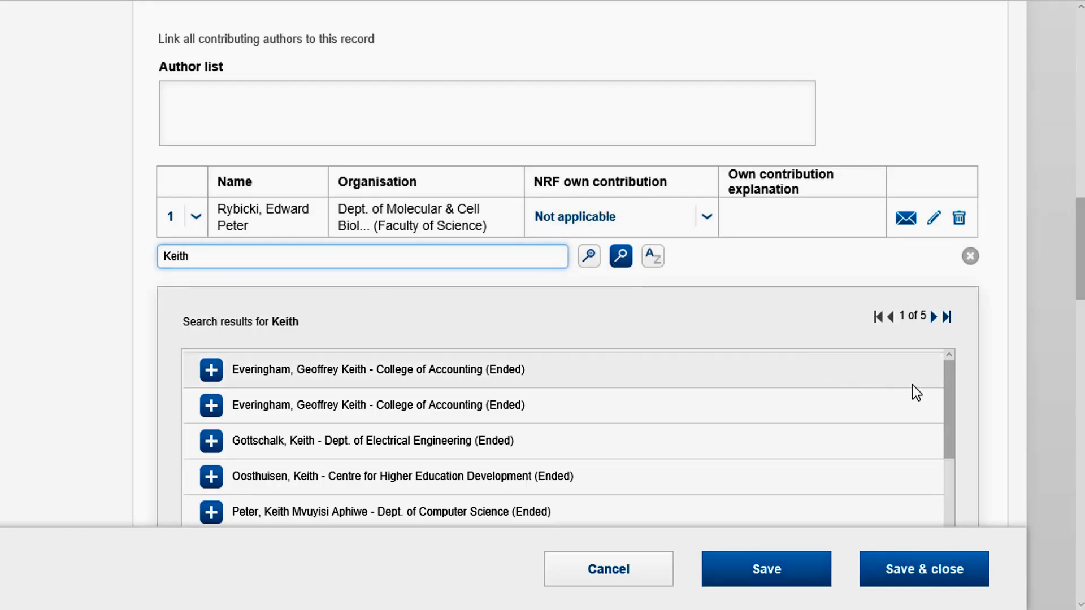
drag(949, 398, 816, 448)
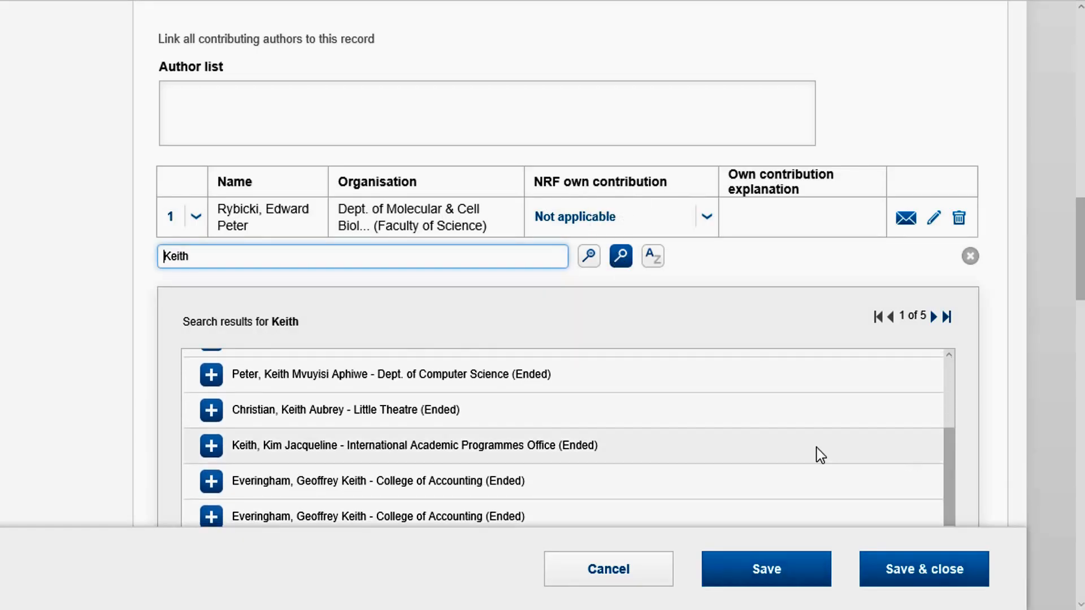
click(211, 449)
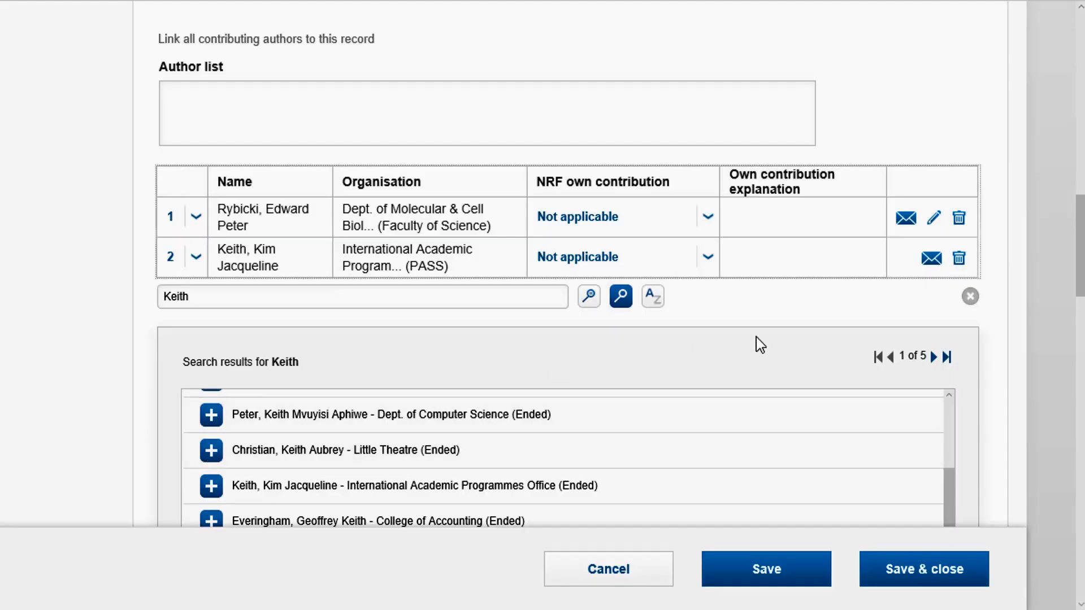
click(970, 297)
Search the journals for "immu" and link Immunobiology (0171-2985) to the article.
scroll(438, 175, down, 8)
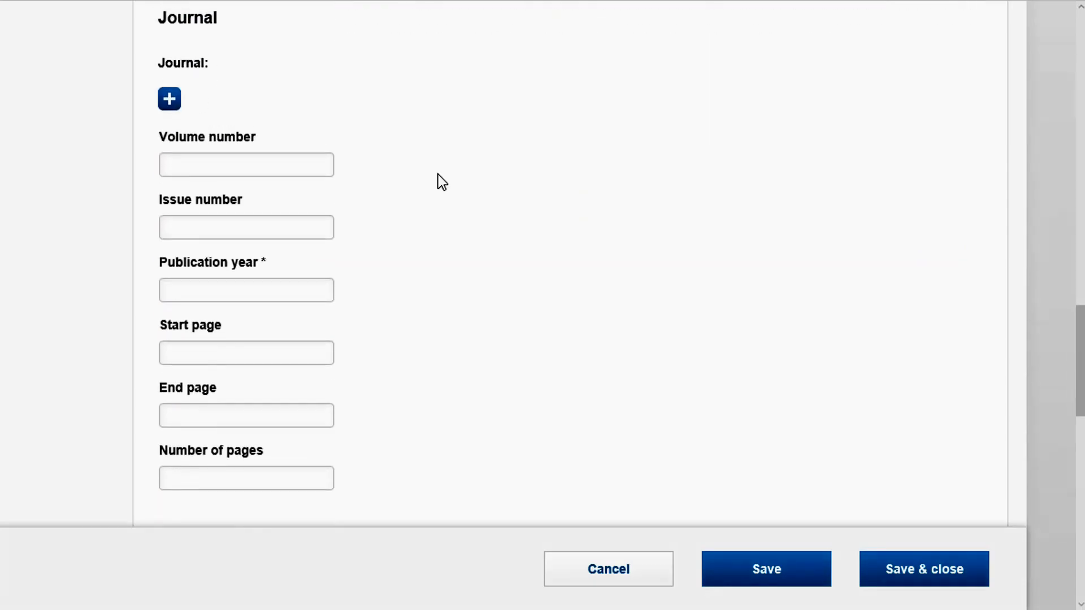
click(169, 99)
text(immu)
click(495, 101)
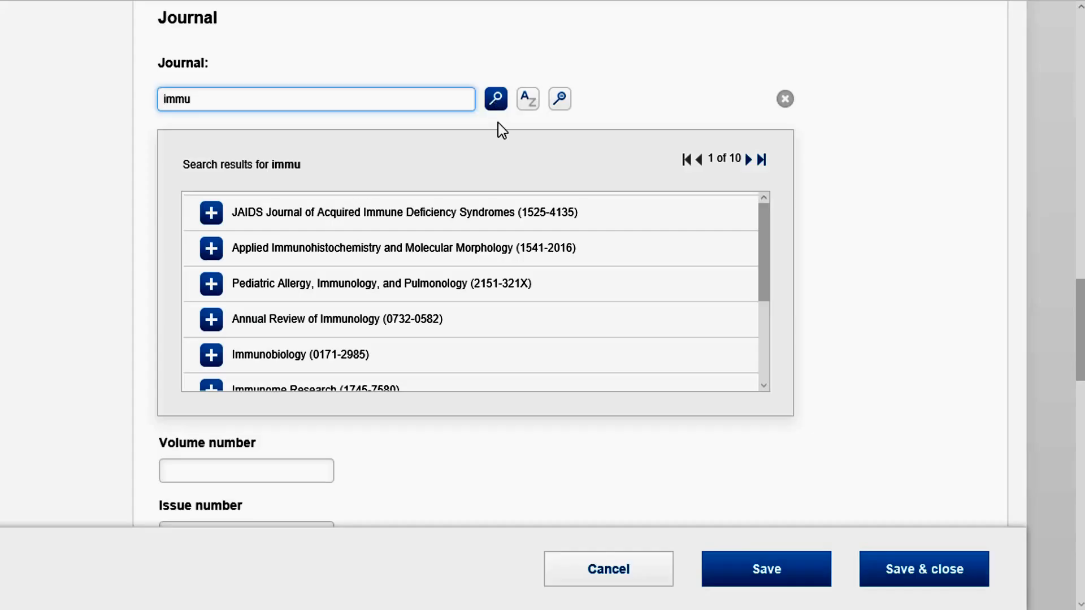
click(211, 355)
Enter volume number 4, issue number 2 and publication year 2015 for the article.
scroll(273, 119, down, 5)
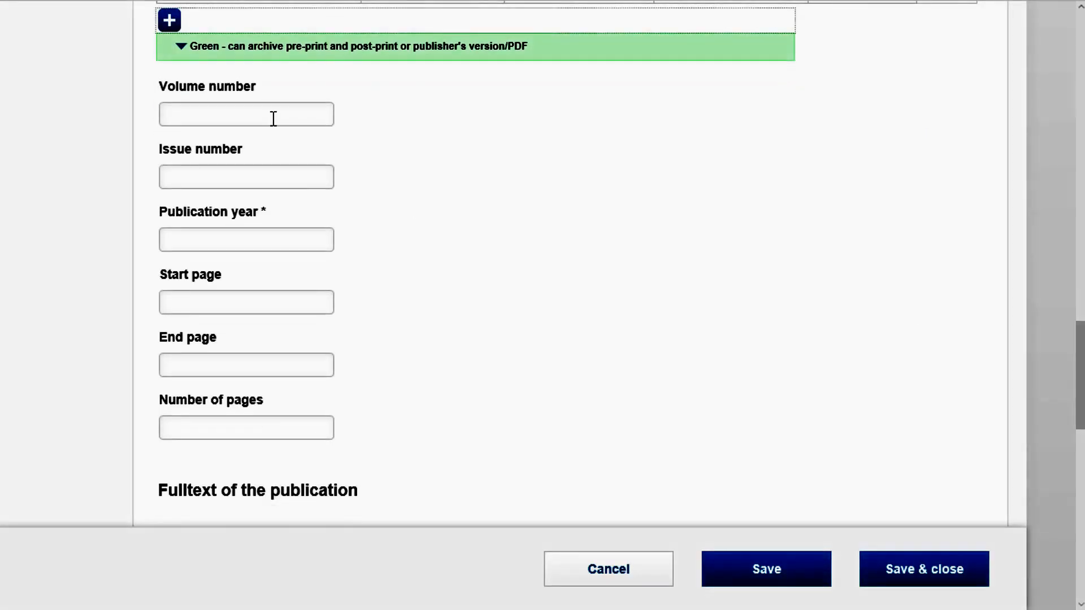
click(274, 118)
text(4)
click(214, 184)
text(2)
click(181, 240)
text(2015)
Set the article's start page to 4 and end page to 21.
click(253, 299)
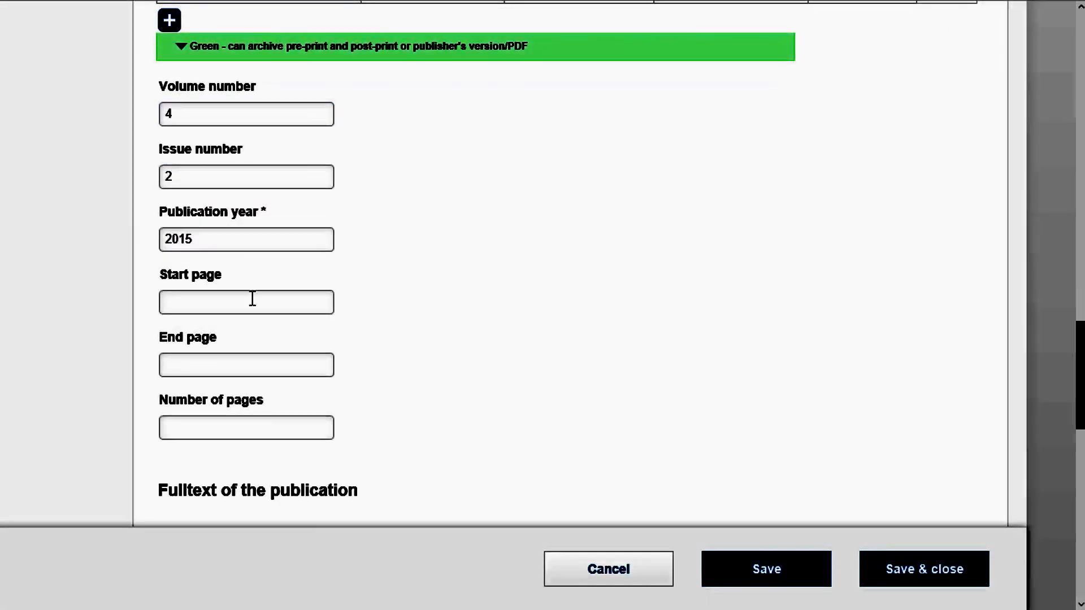
text(4)
click(216, 365)
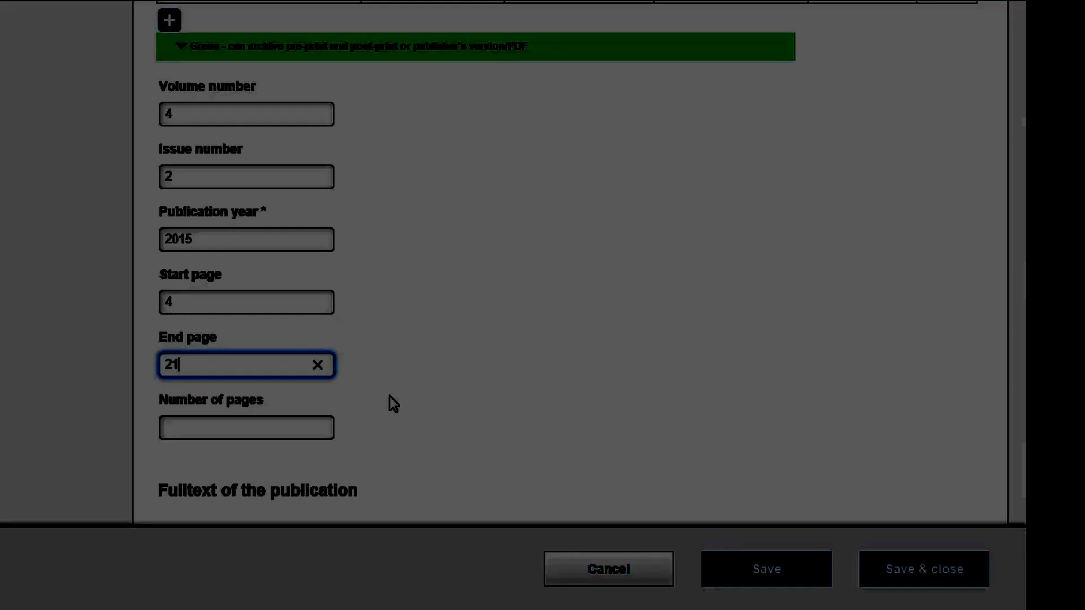
click(388, 402)
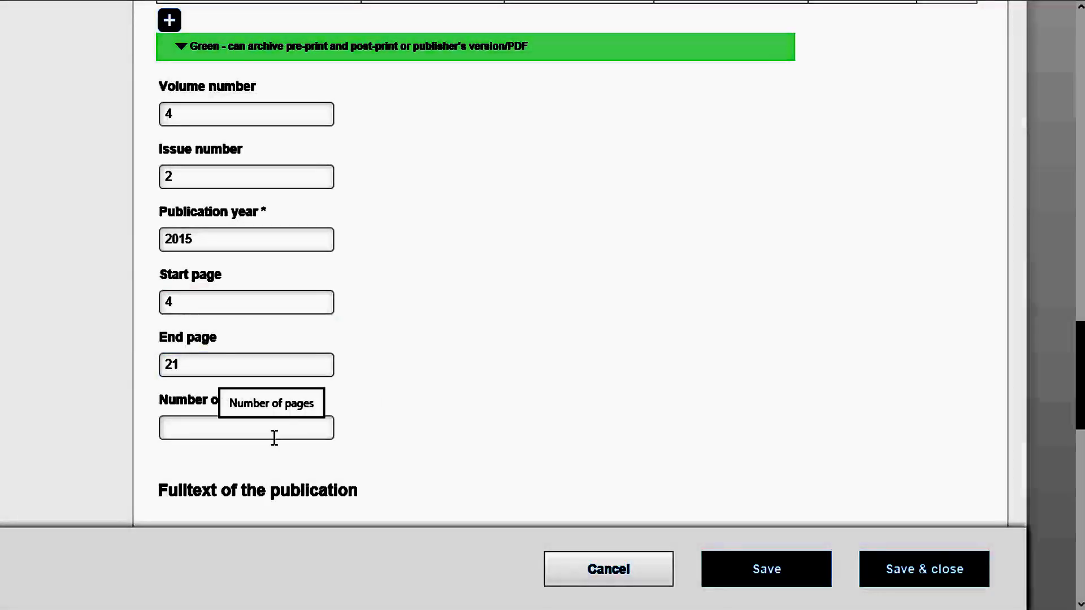
Upload the Word document Membership as the full text of the publication.
scroll(743, 347, down, 8)
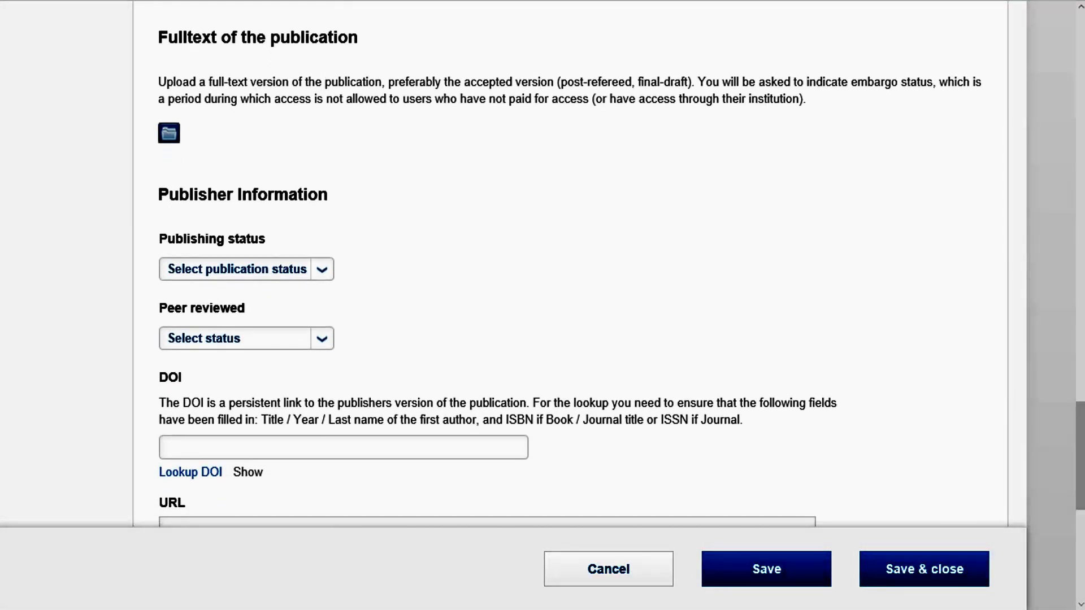
click(169, 133)
click(153, 138)
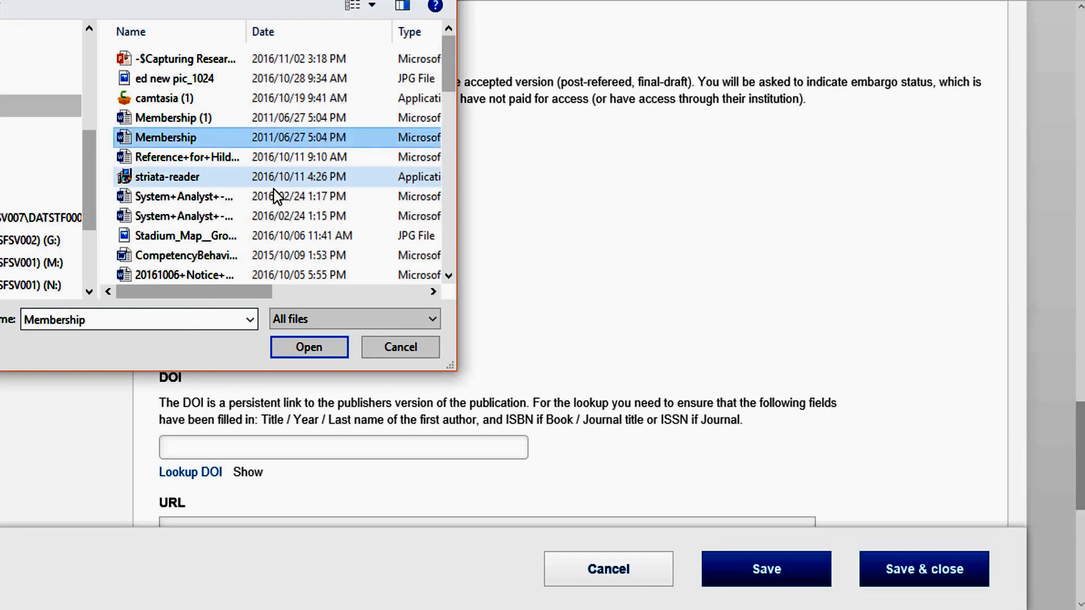
click(299, 351)
Describe the uploaded full text as "Accepted", with embargo status "Request full text" and an embargo date.
click(523, 164)
text(Accepted)
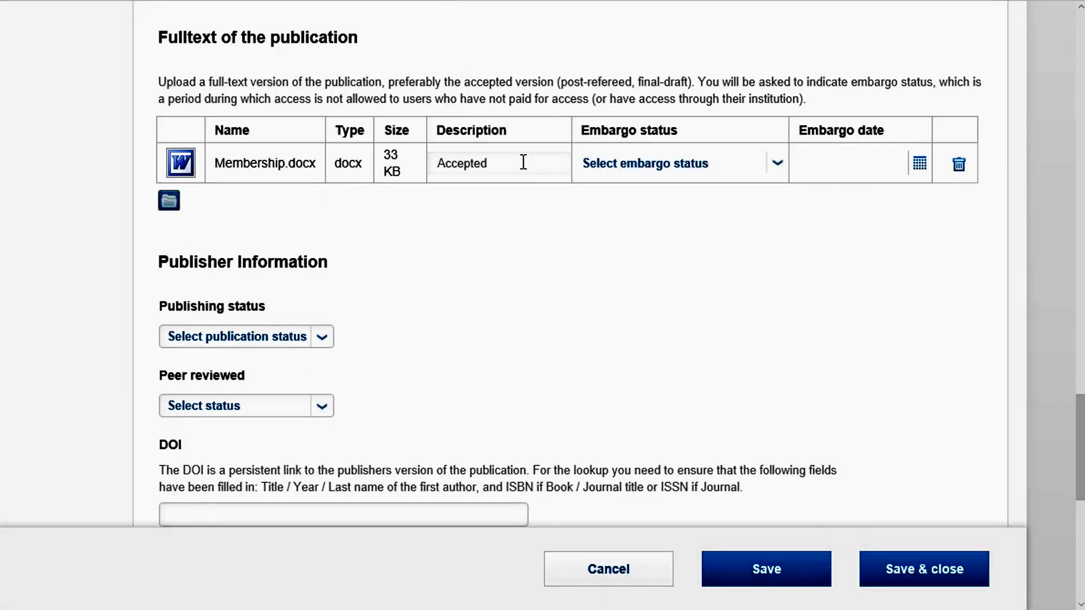
click(775, 165)
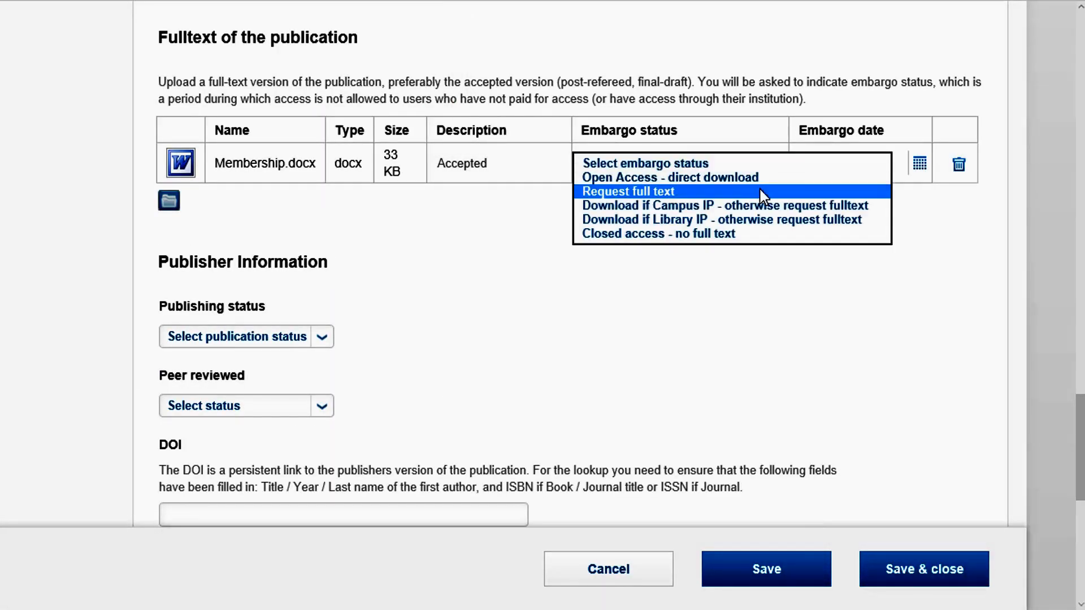
click(761, 189)
click(920, 166)
click(935, 287)
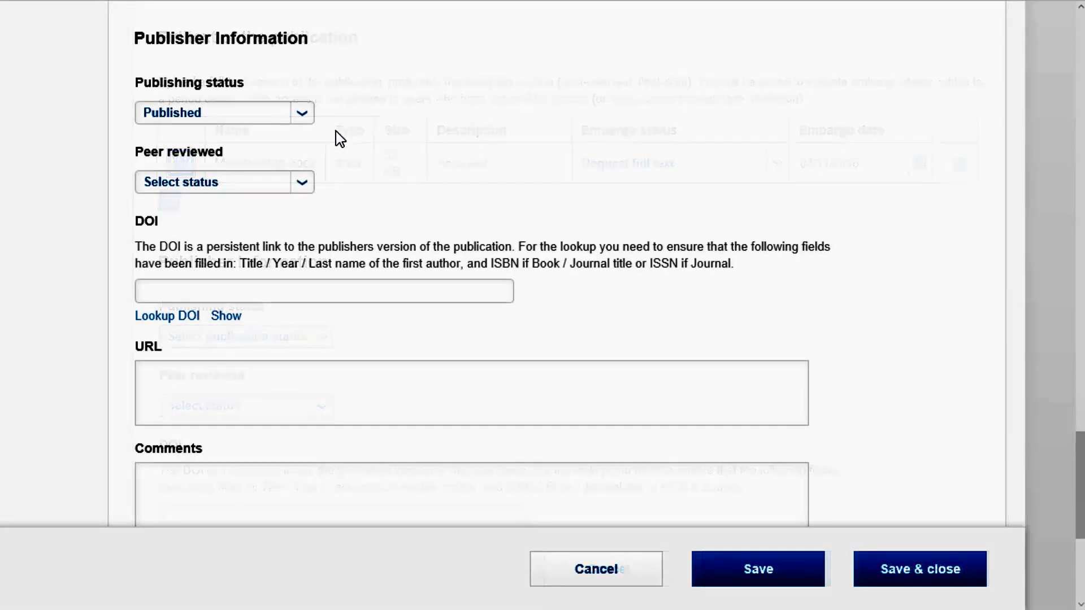
Set the publishing status to Accepted and mark the article as peer reviewed with Yes.
click(303, 115)
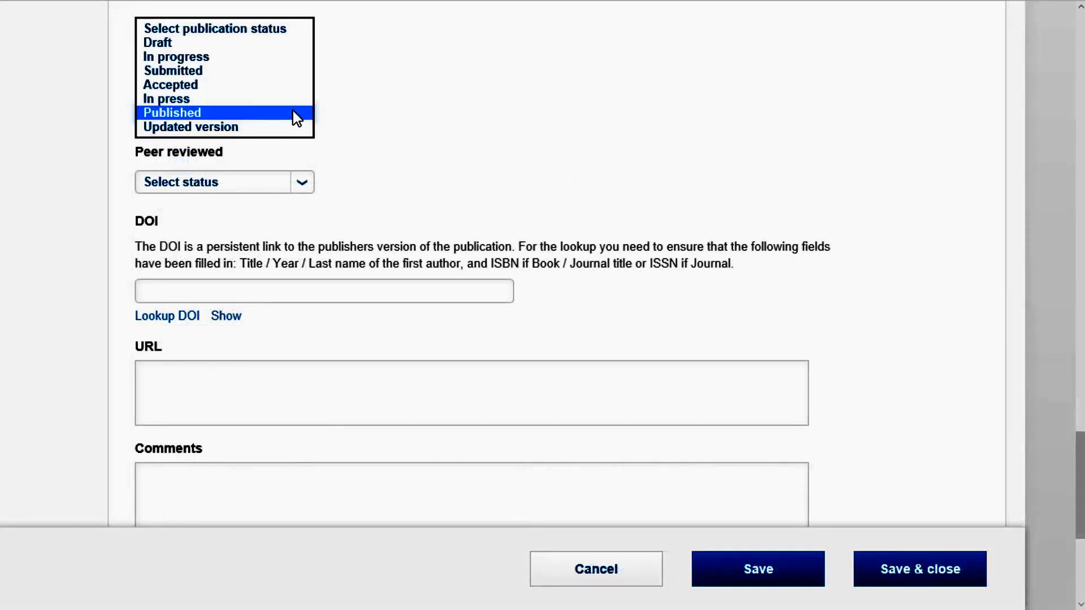
click(255, 84)
click(293, 176)
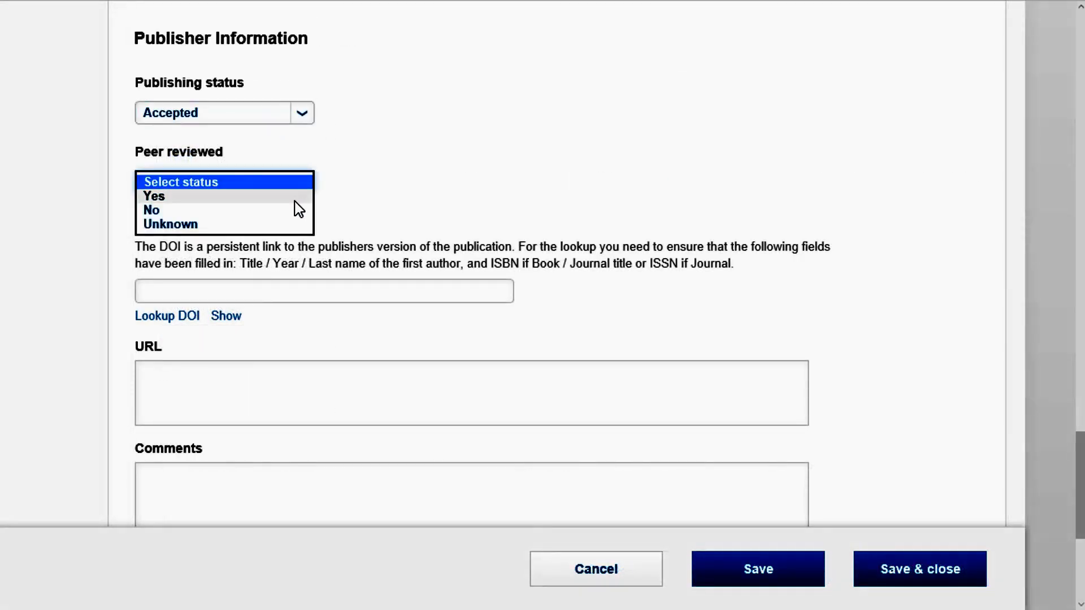
click(295, 200)
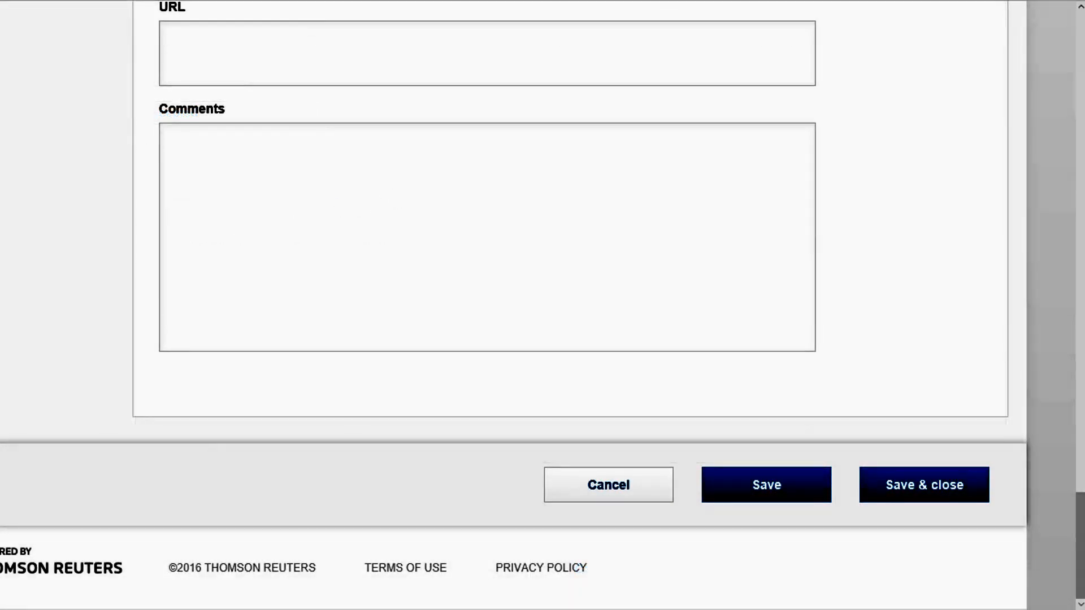
Assign the CESM category "09 - Health Professions and Related Clinical Sciences" in the article's thematic classification.
drag(1066, 521, 1074, 65)
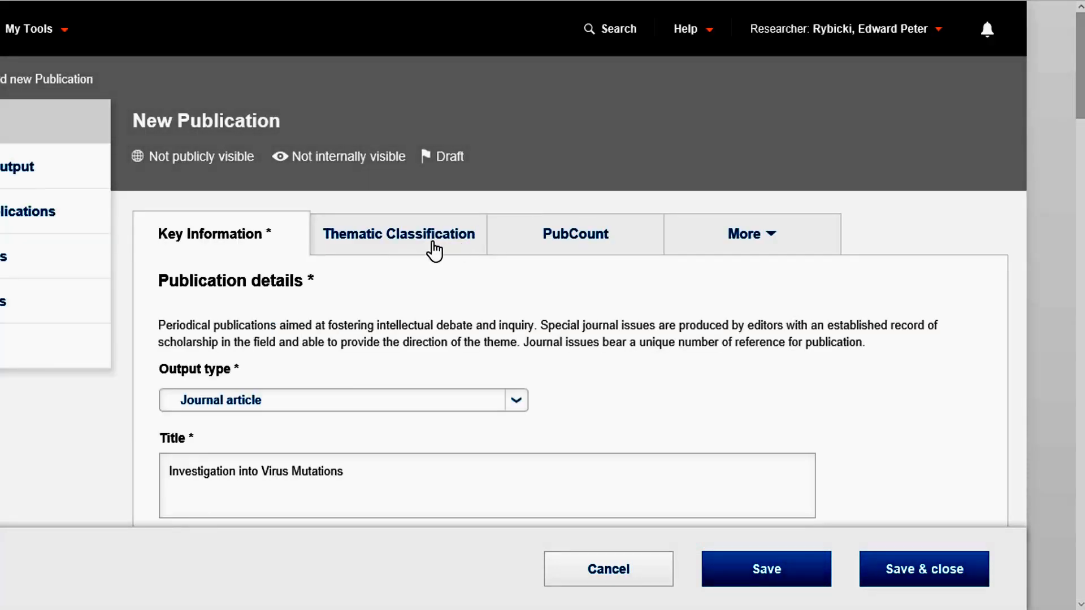
click(434, 250)
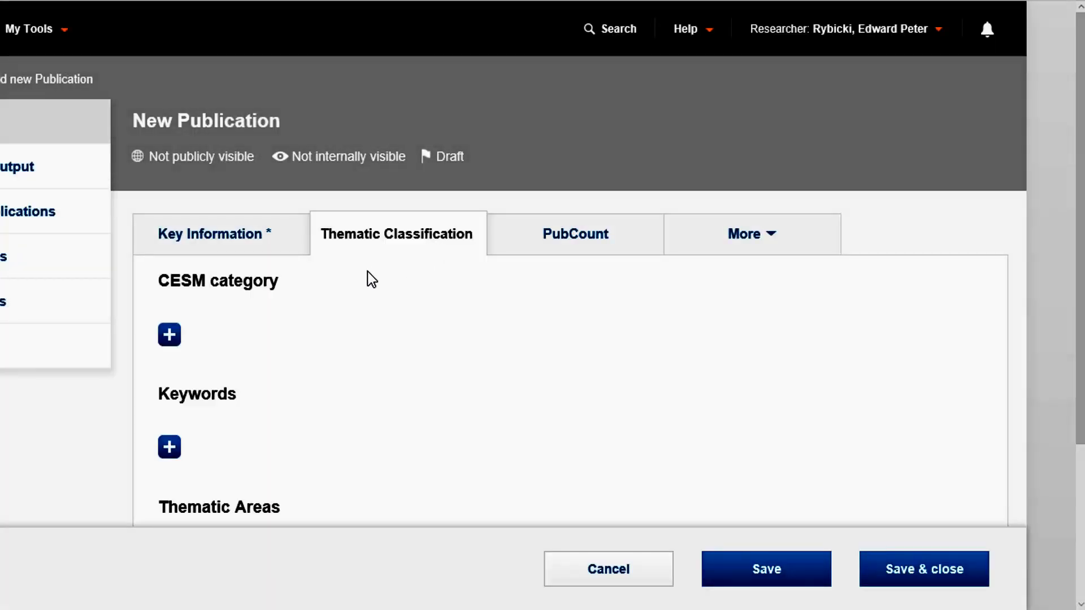
click(170, 336)
click(620, 338)
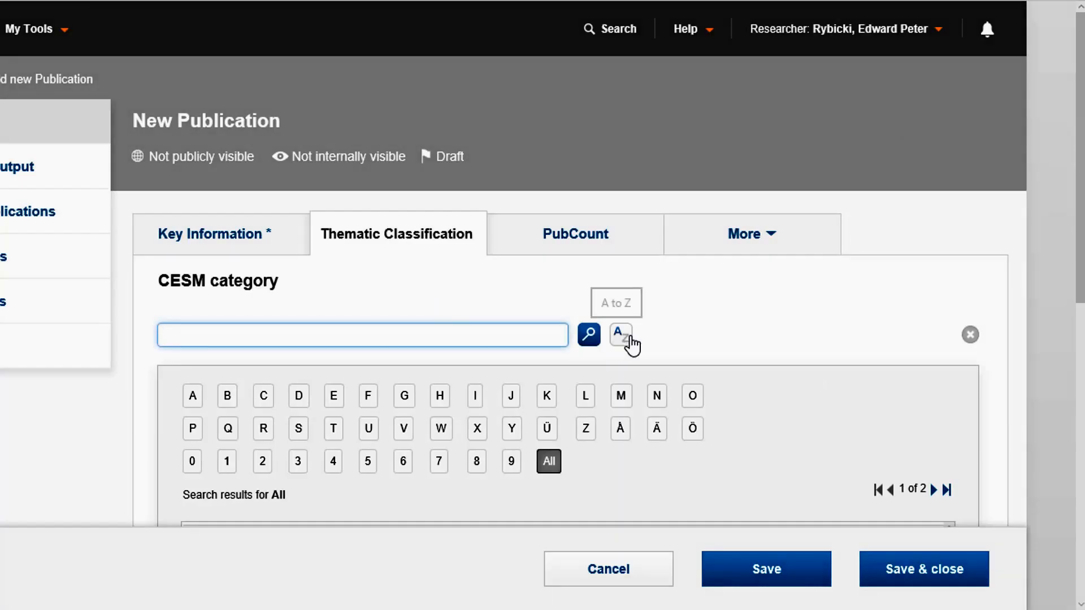
scroll(956, 311, down, 5)
drag(953, 303, 955, 388)
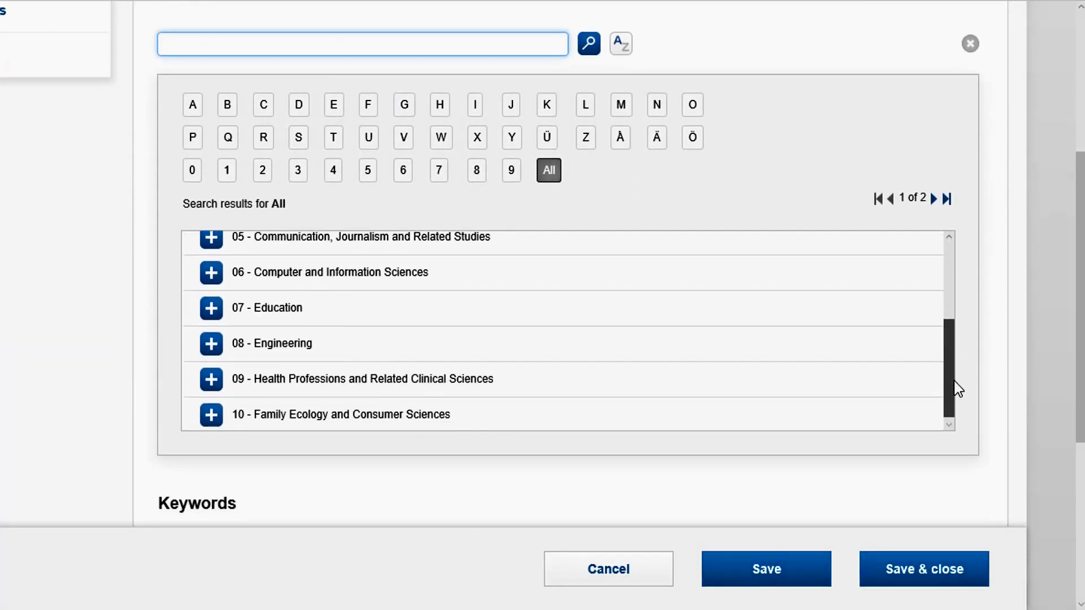
click(211, 378)
scroll(1019, 234, up, 3)
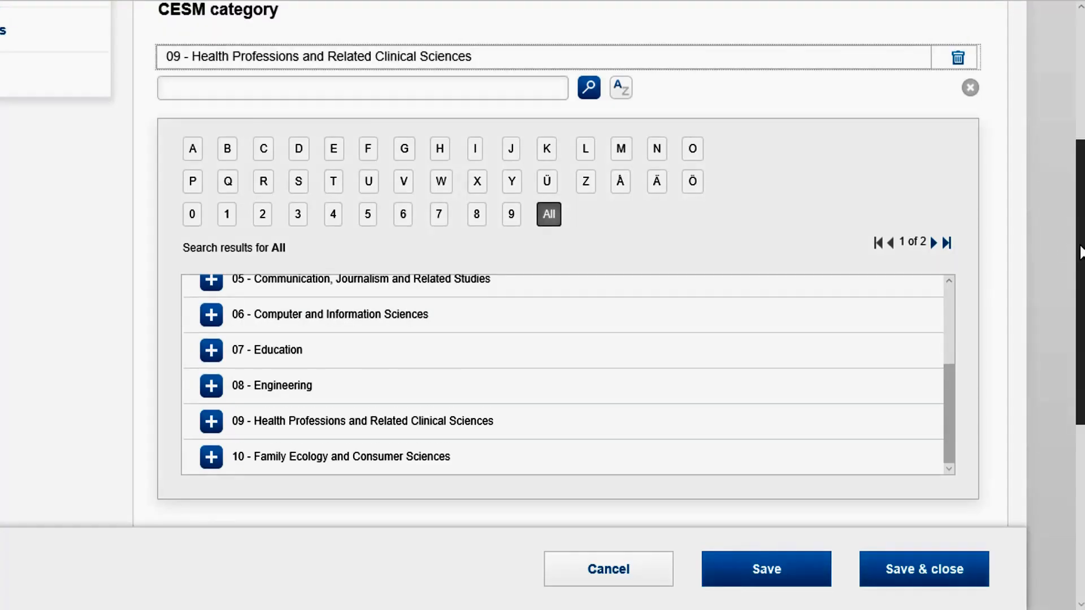
click(972, 181)
Save and close the article record with the status "Faculty Coordinator verification".
click(790, 567)
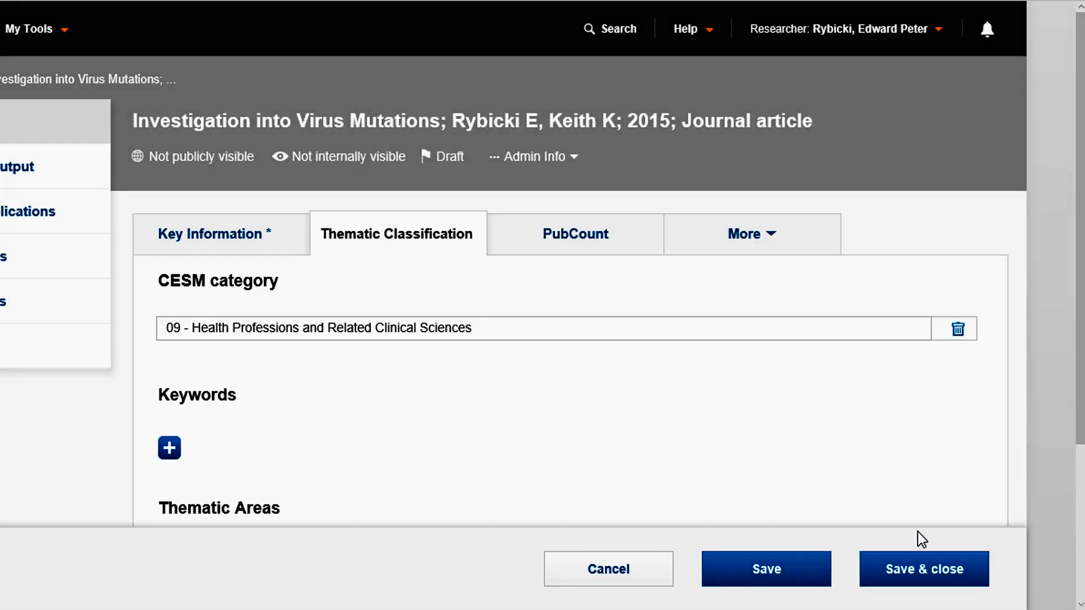
click(922, 569)
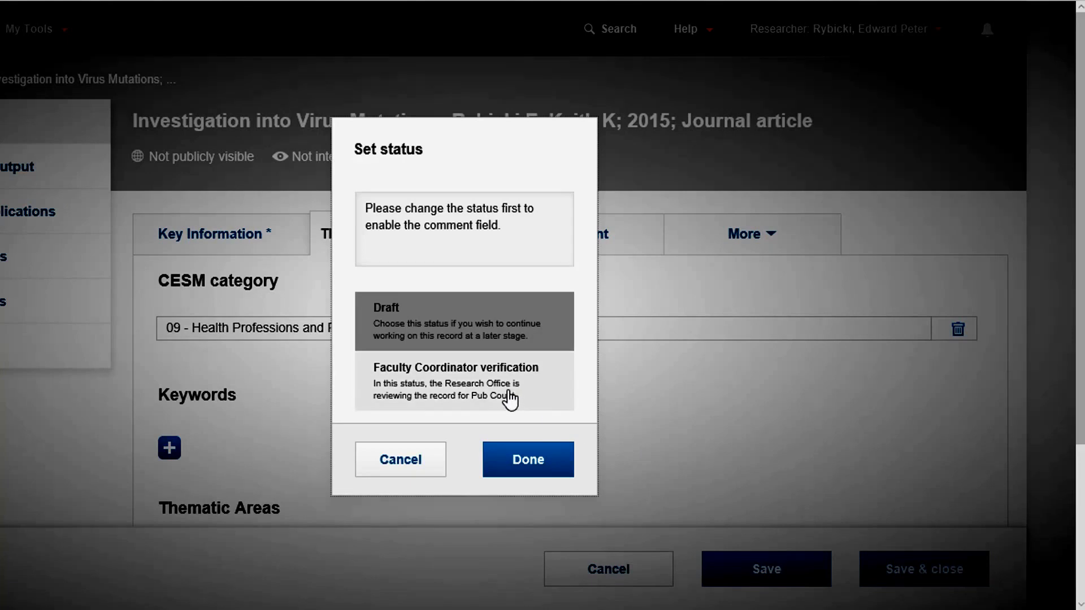
click(510, 399)
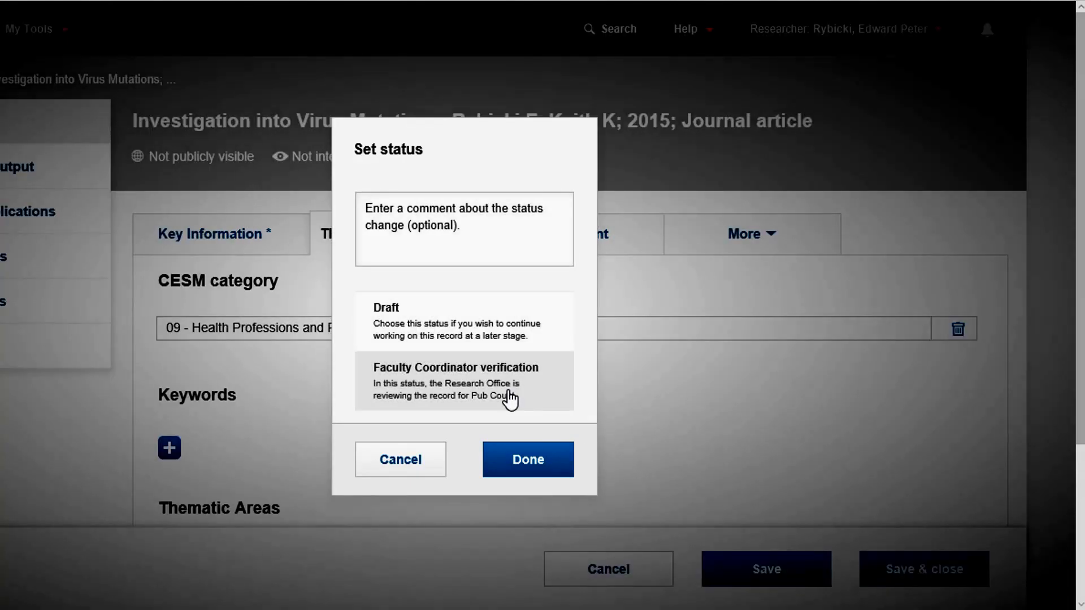
click(515, 480)
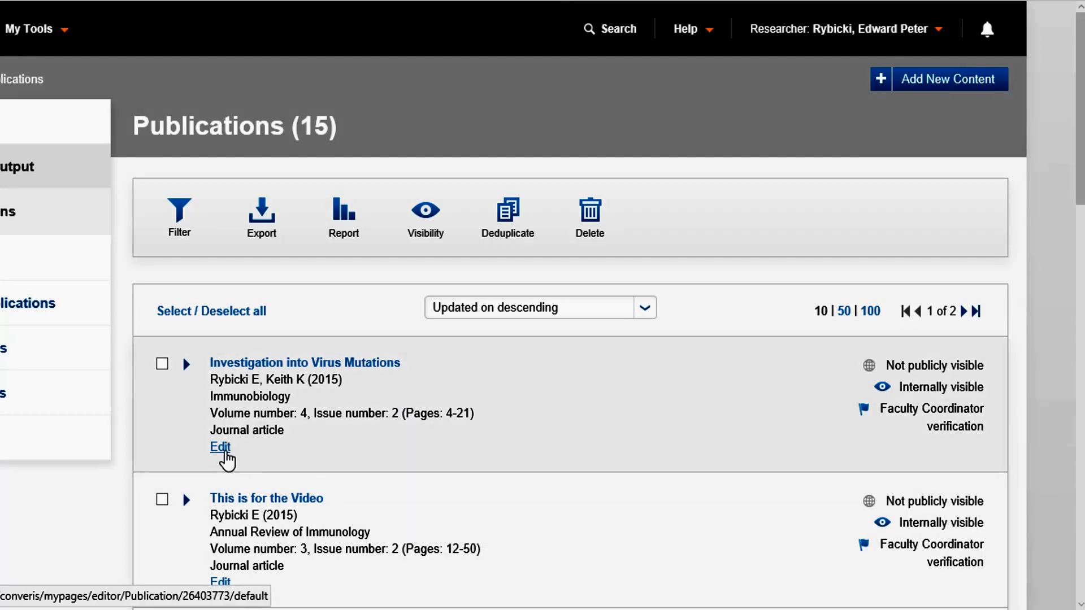
Open the "Investigation into Virus Mutations" record from the publications list and look through its key information.
click(222, 448)
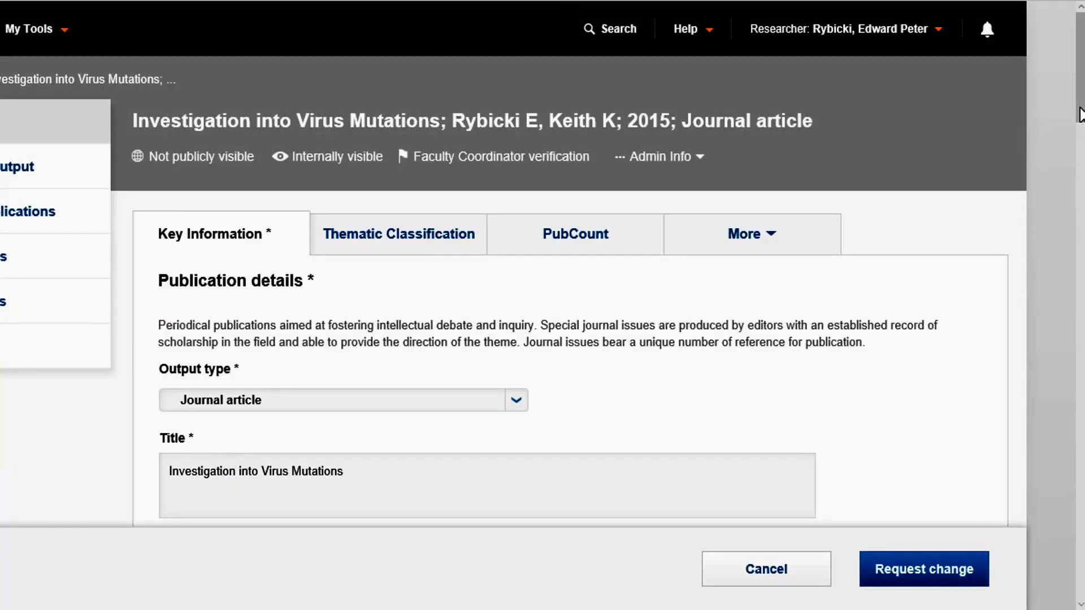
drag(1080, 113, 1081, 421)
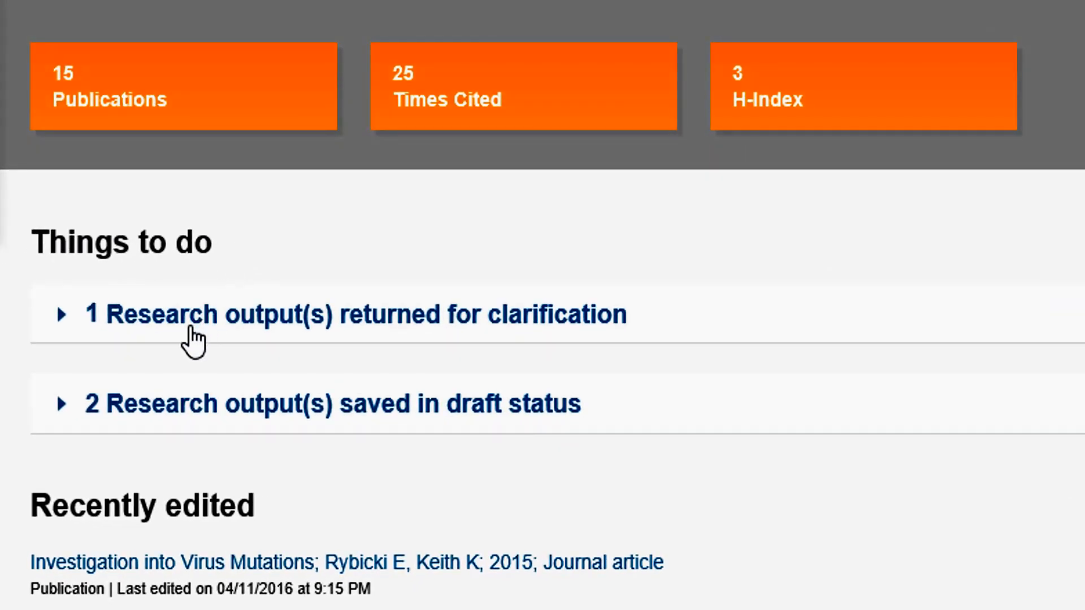
Open the research output returned for clarification and change its title to "Investigation into Virus Mutations and Other Investigations".
click(65, 325)
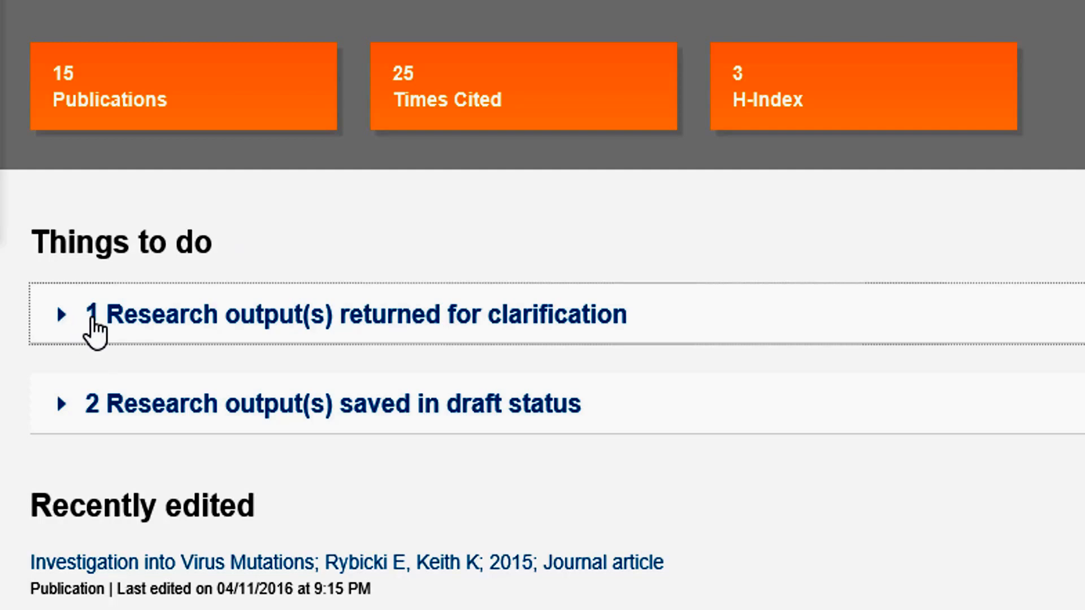
click(91, 326)
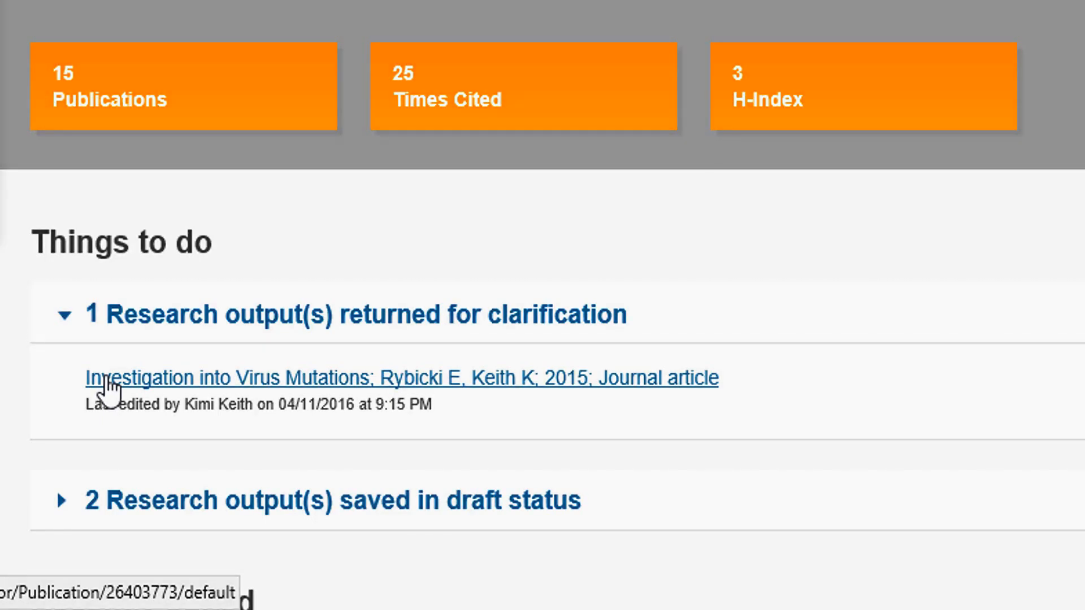
click(108, 387)
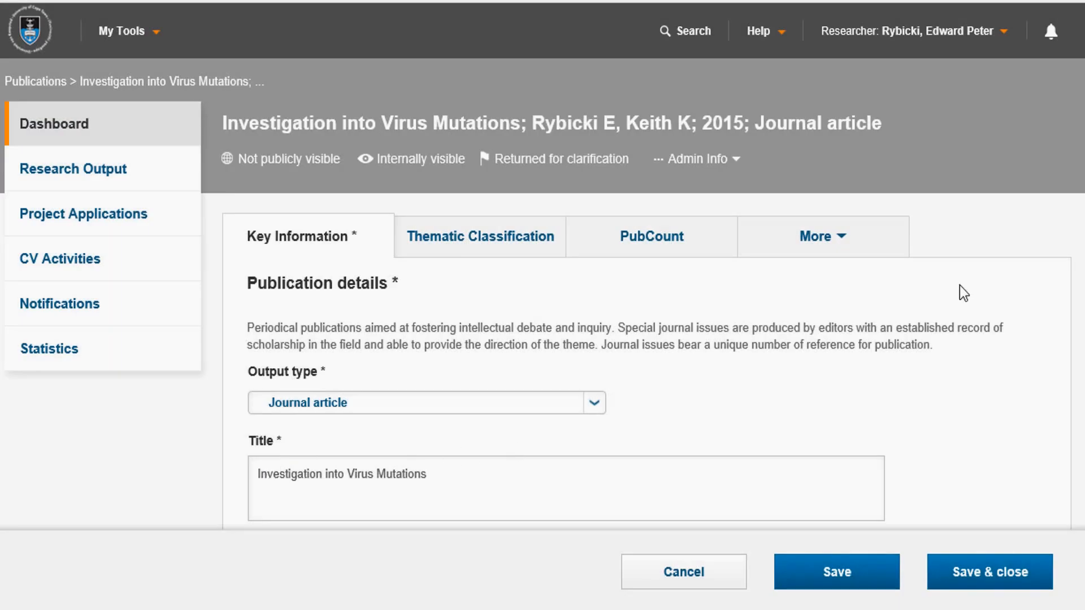
scroll(542, 265, down, 2)
click(503, 376)
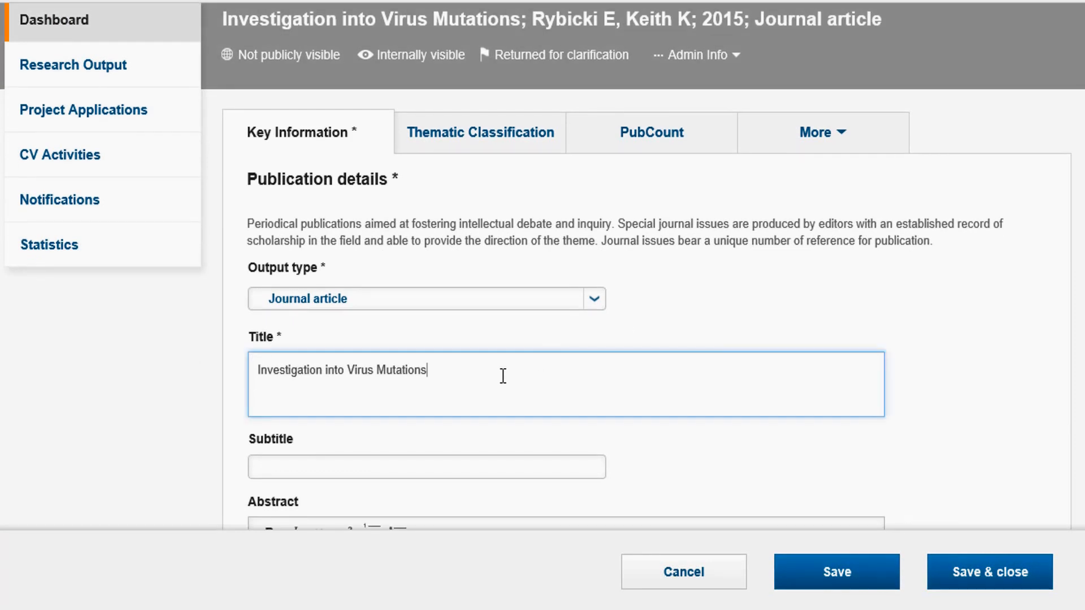
text(and Other Investigations)
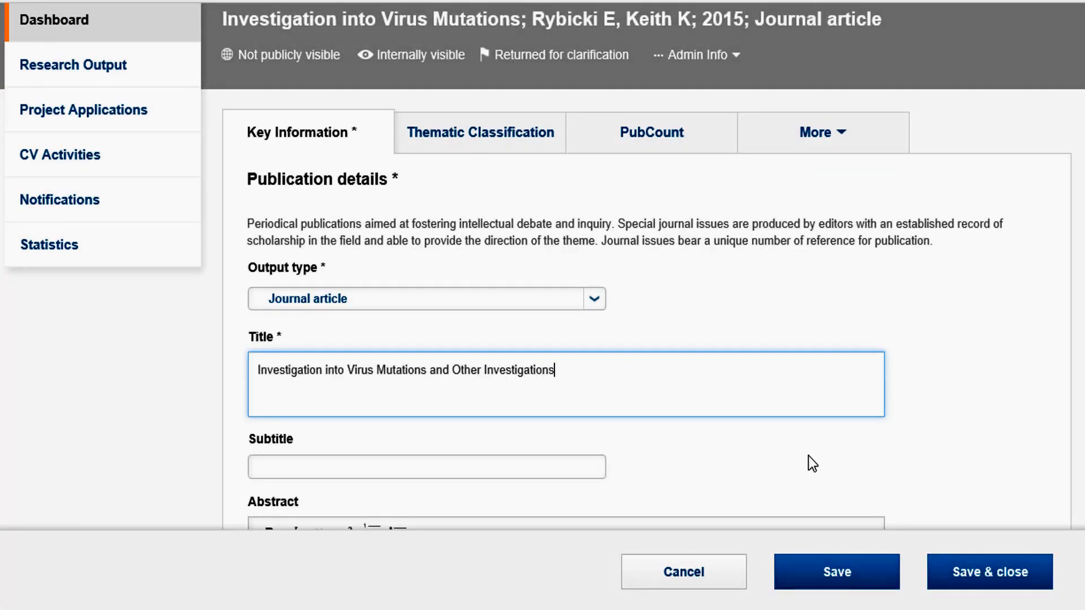
Save and close the corrected article record with the status "Faculty Coordinator verification".
click(956, 582)
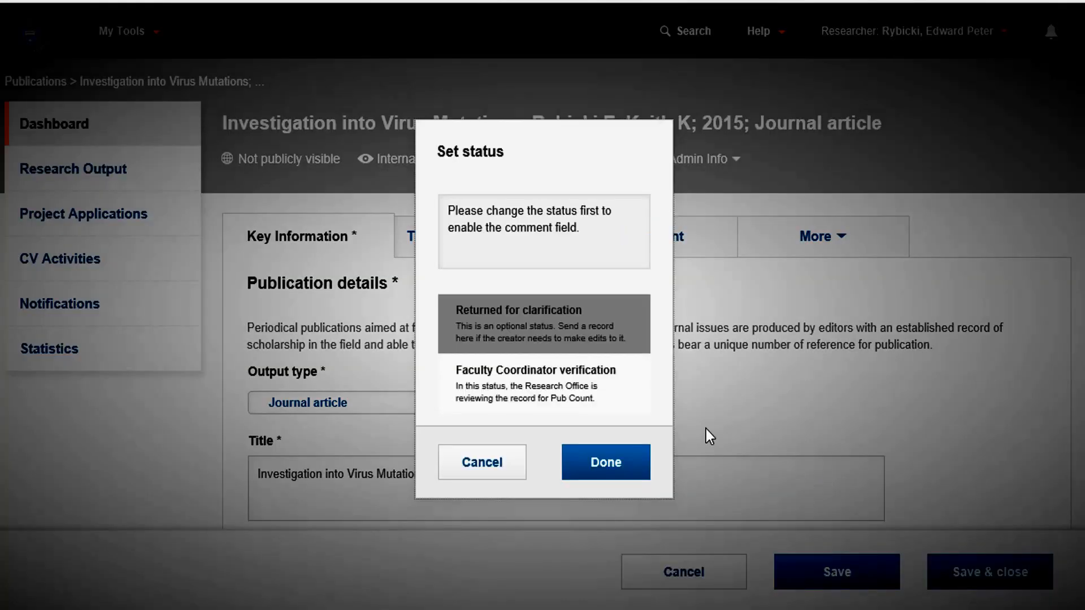
click(581, 402)
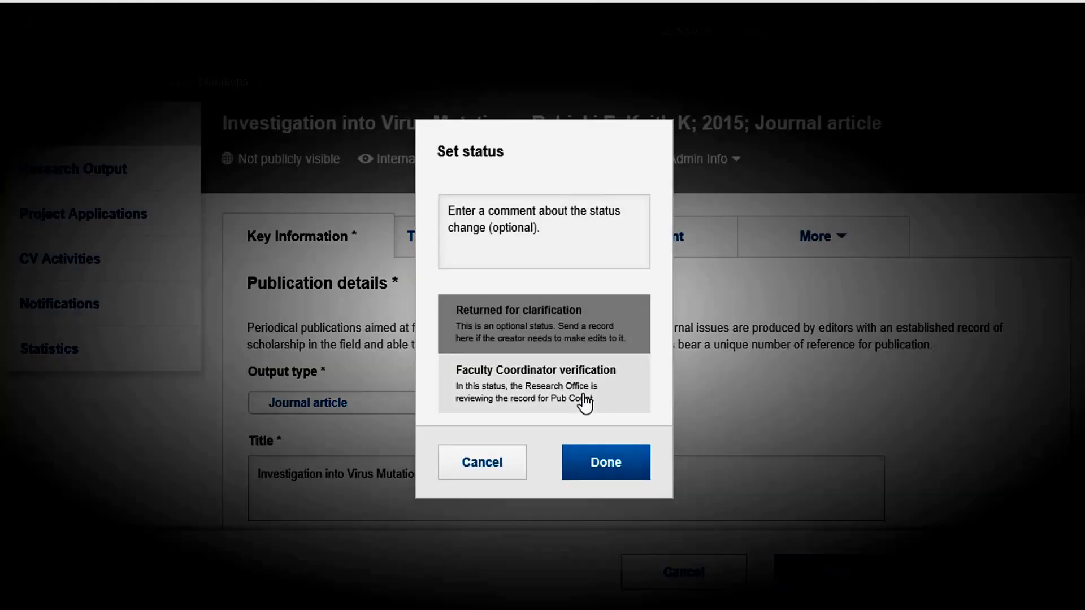
click(607, 468)
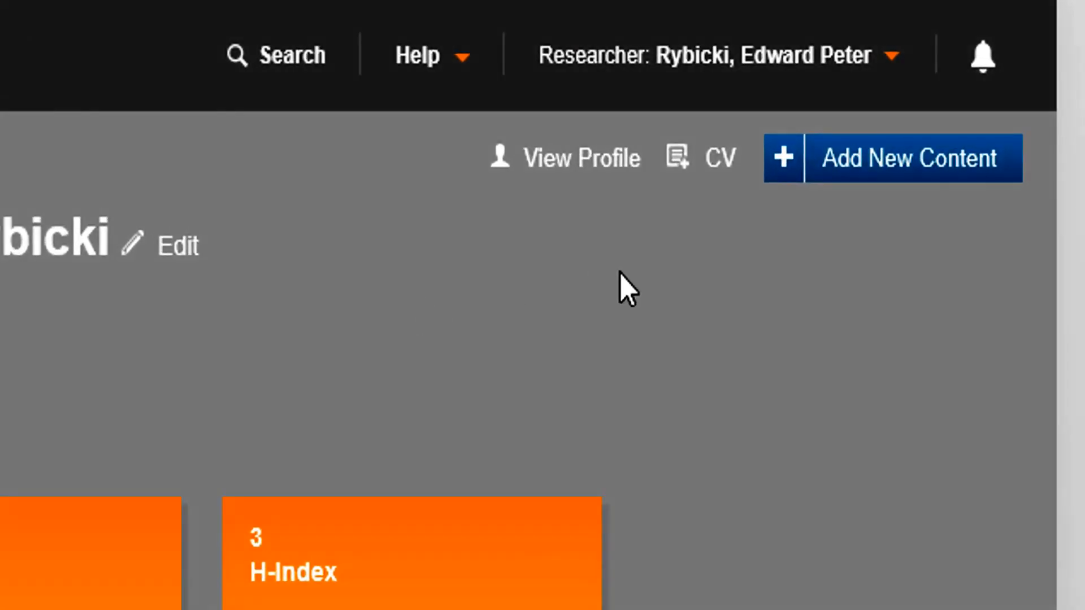
Start adding a new publication and choose to import the existing data from a file.
click(856, 179)
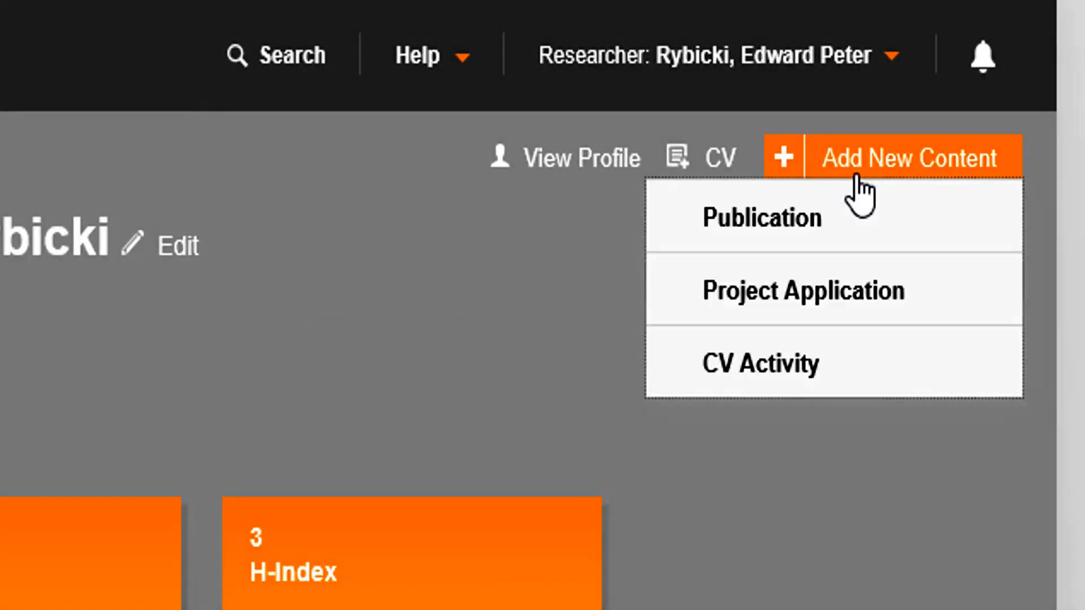
click(811, 241)
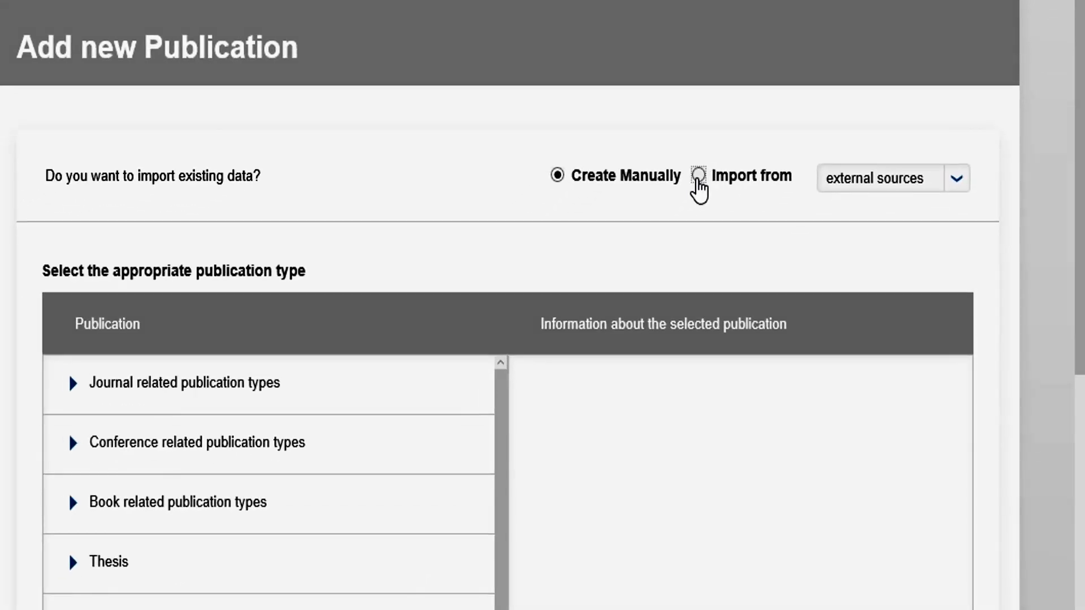
click(699, 176)
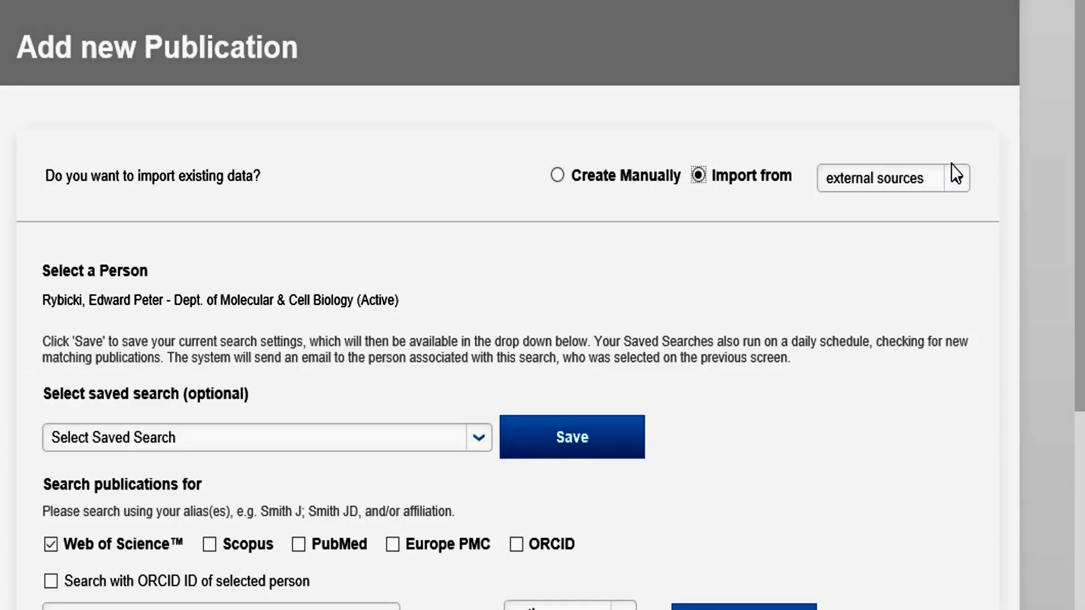
click(955, 181)
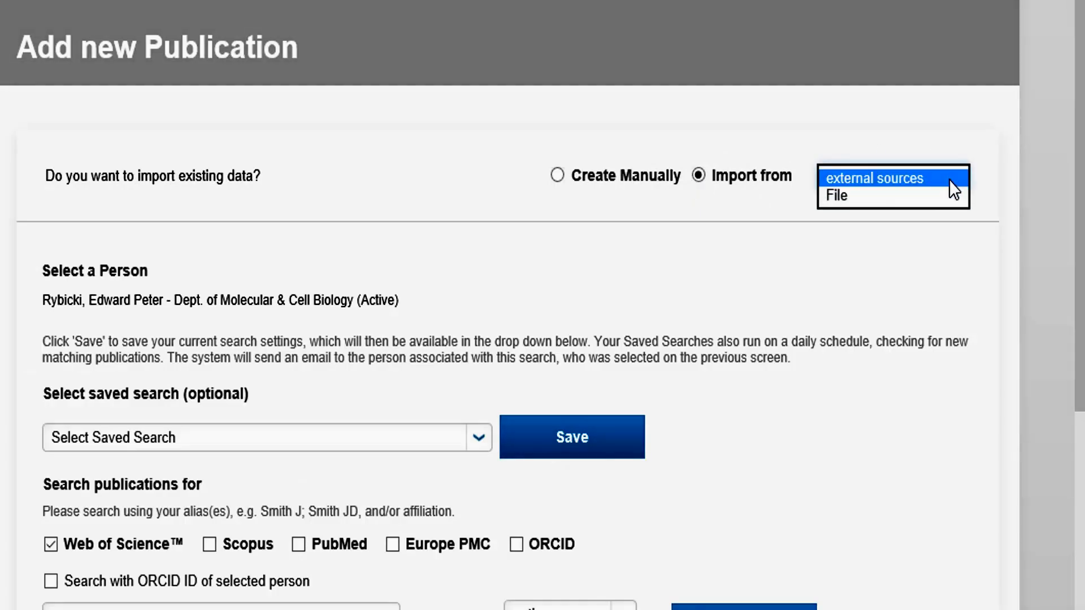
click(922, 199)
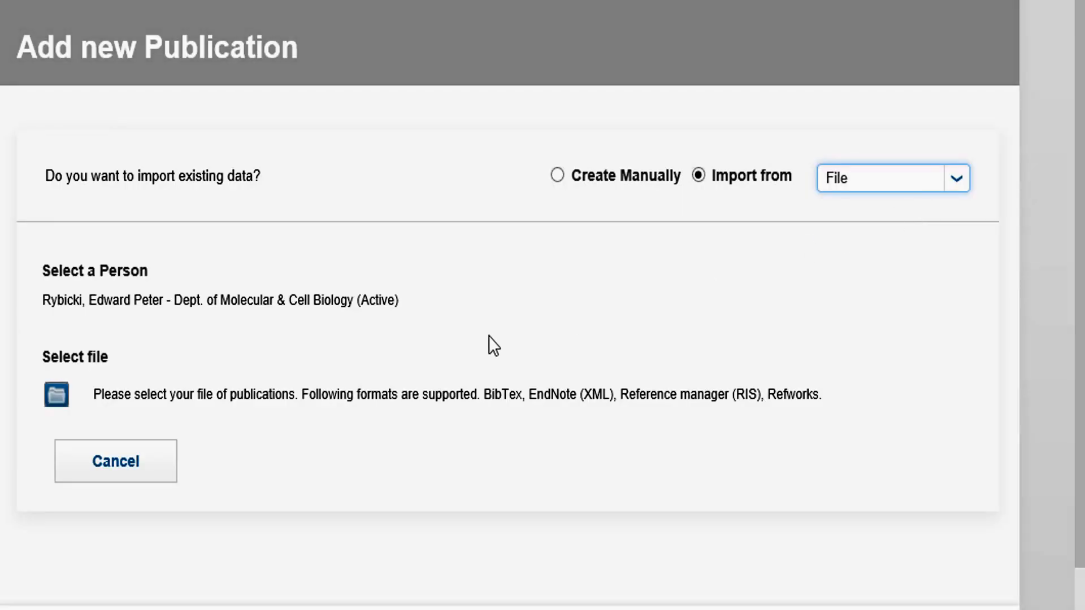
Load scopus.bib from the Downloads folder as the file of publications.
click(56, 395)
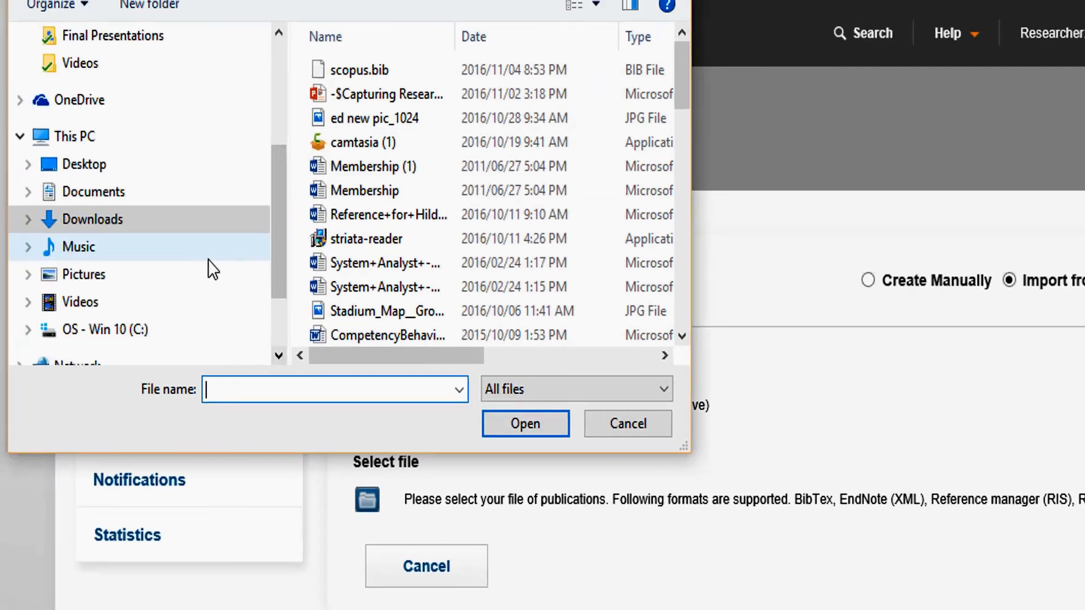
click(375, 77)
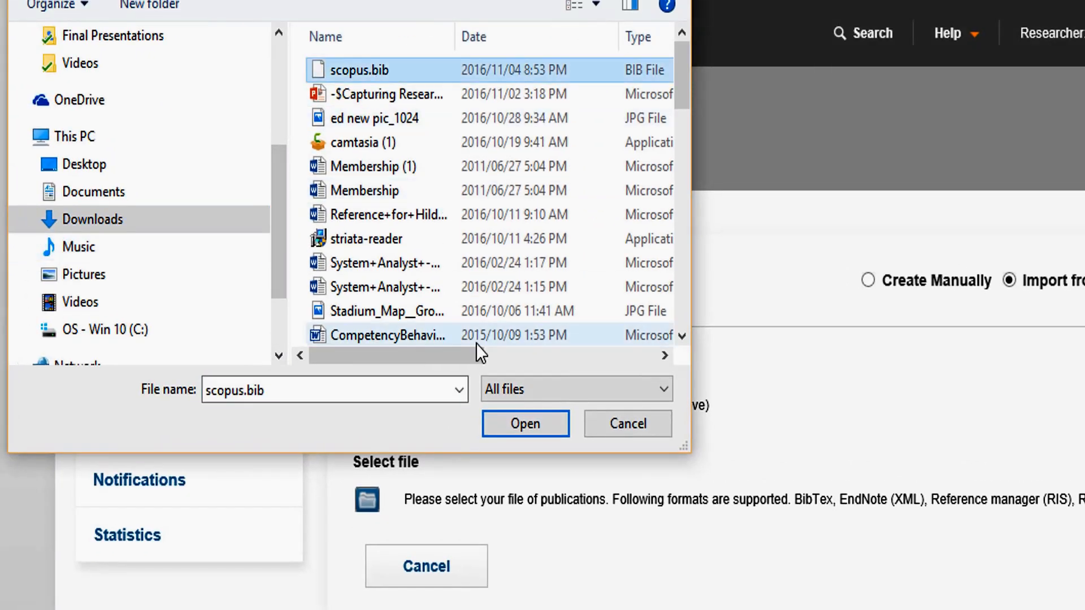
click(525, 423)
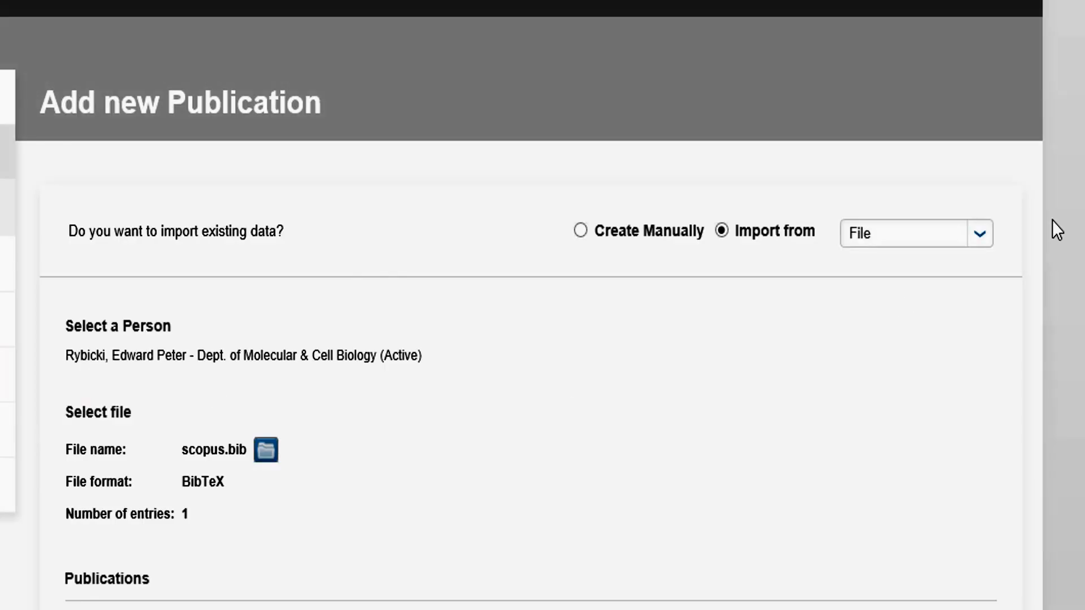
Import the 2015 human rotavirus candidate vaccine publication from the loaded file and follow the link to validate the imported publications.
drag(1081, 230, 1081, 404)
click(66, 468)
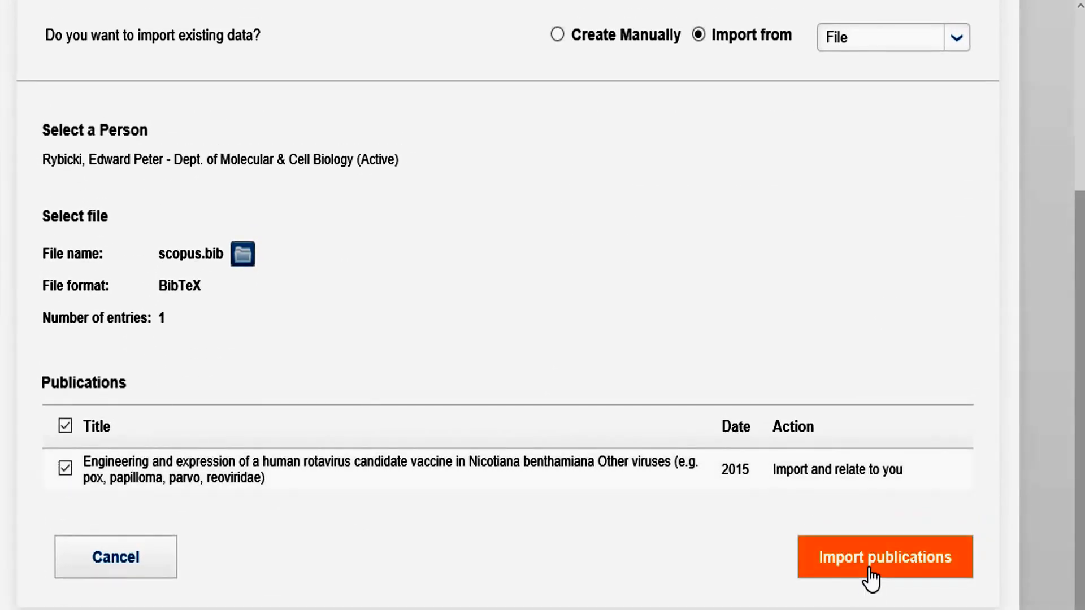
click(868, 577)
drag(1080, 317, 1081, 481)
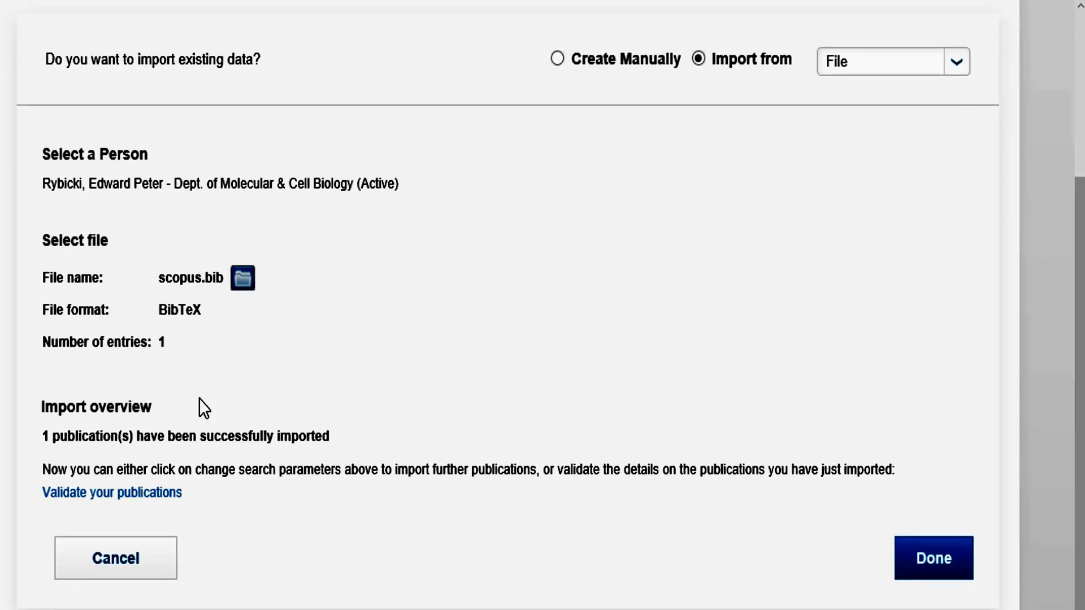
click(151, 498)
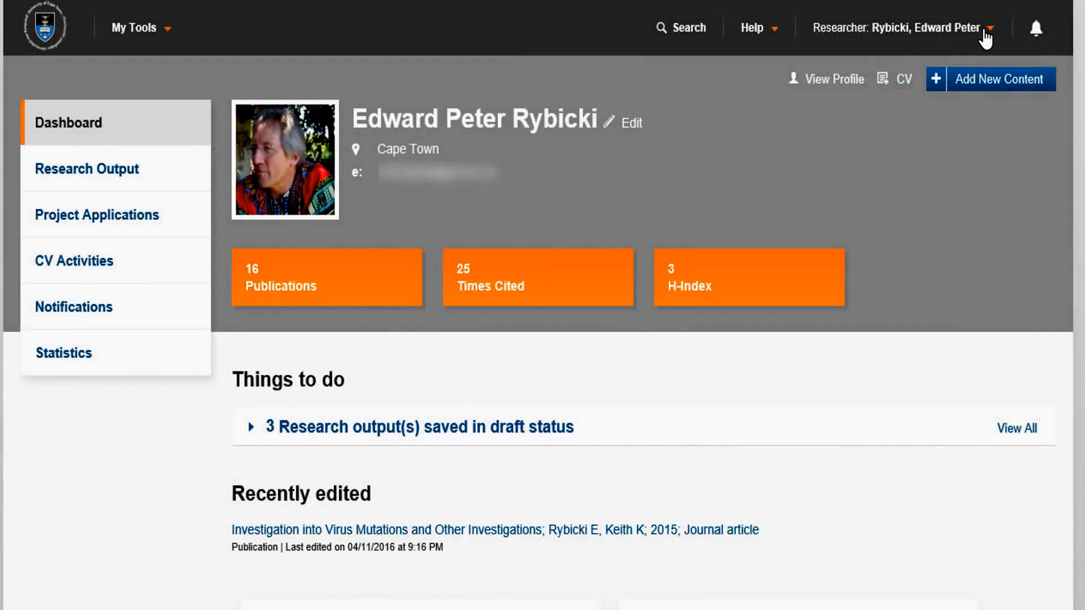
Go to the Research Portal and run a general search for the researcher's name.
click(985, 30)
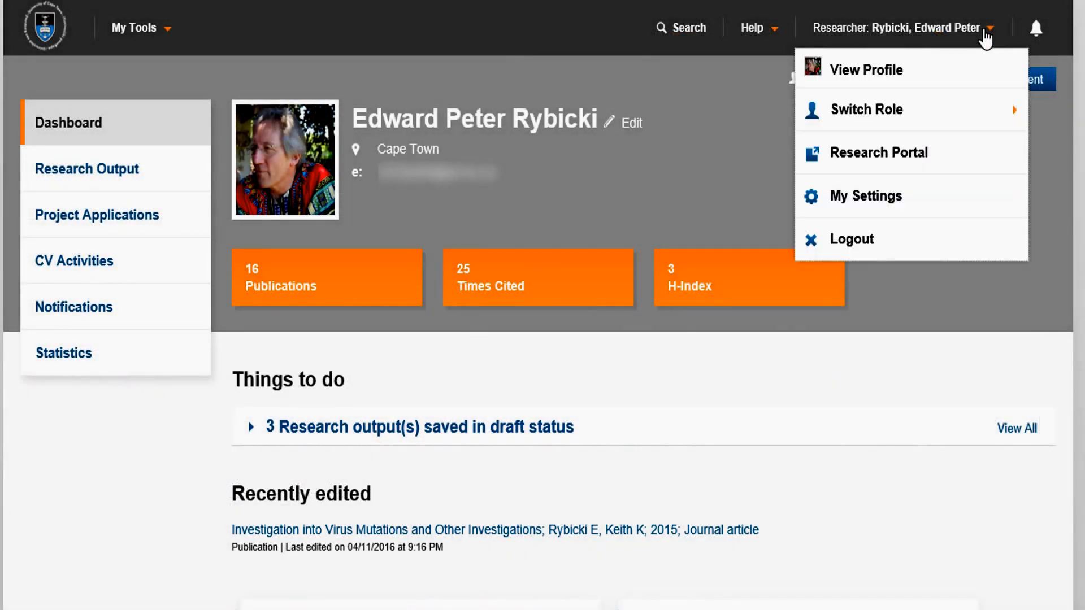
click(944, 164)
click(579, 366)
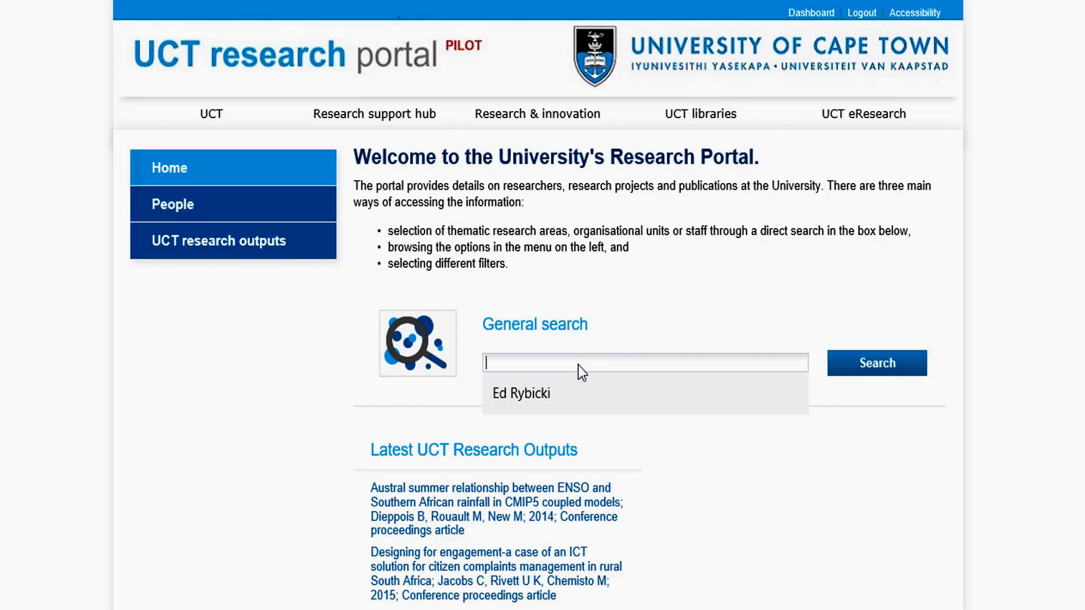
click(562, 395)
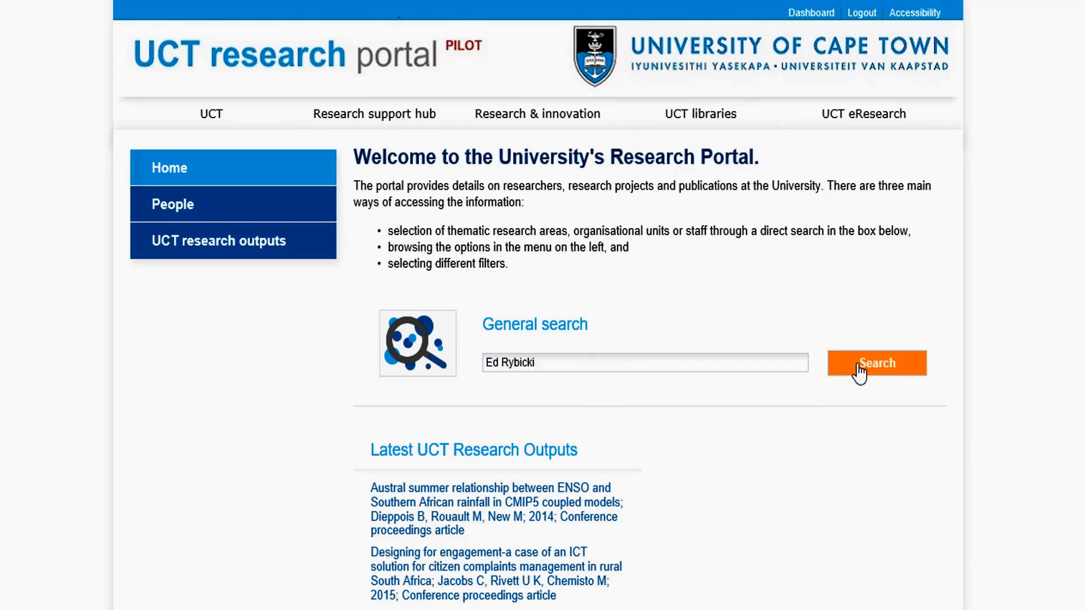
click(859, 373)
Narrow the search results to People, open the researcher's public profile, and look through its research interests and publications.
click(416, 263)
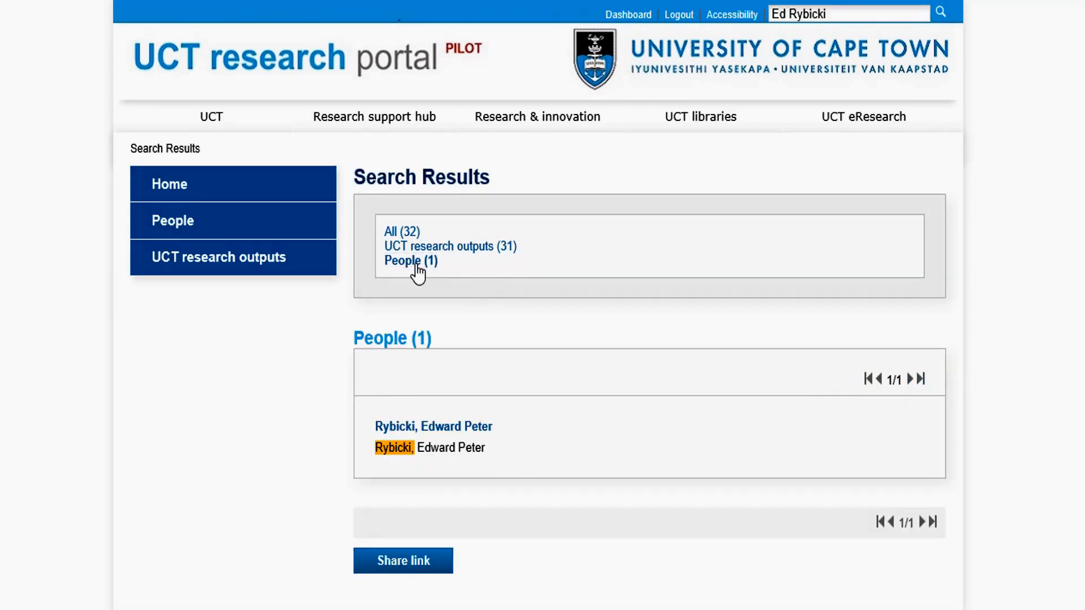
click(438, 434)
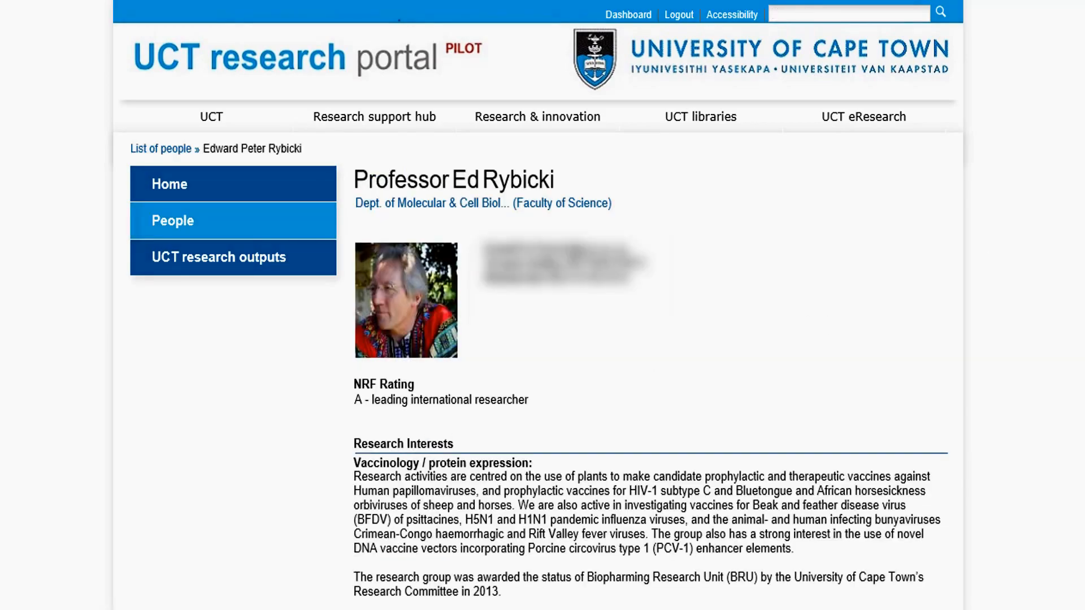
scroll(438, 434, down, 3)
scroll(362, 265, down, 4)
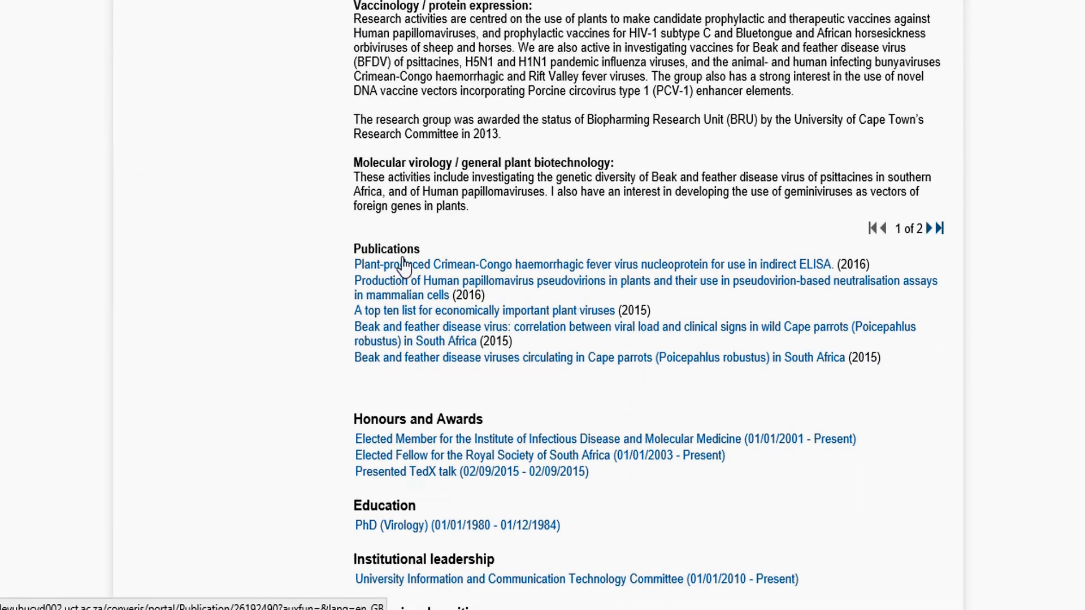